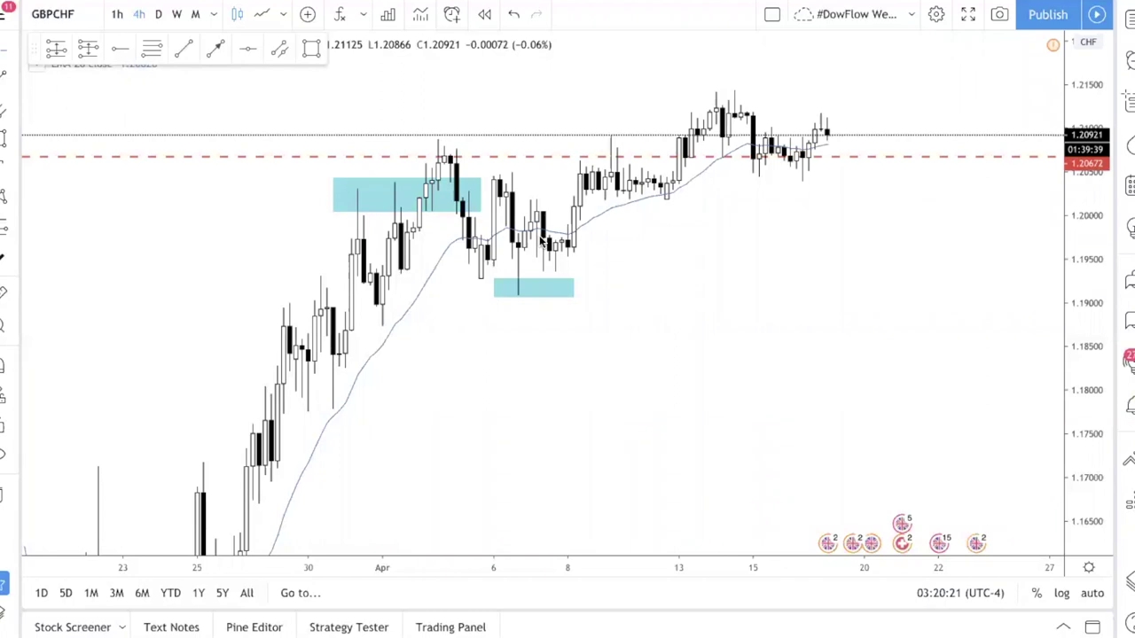
pyautogui.moveTo(1069, 293); pyautogui.dragTo(966, 342)
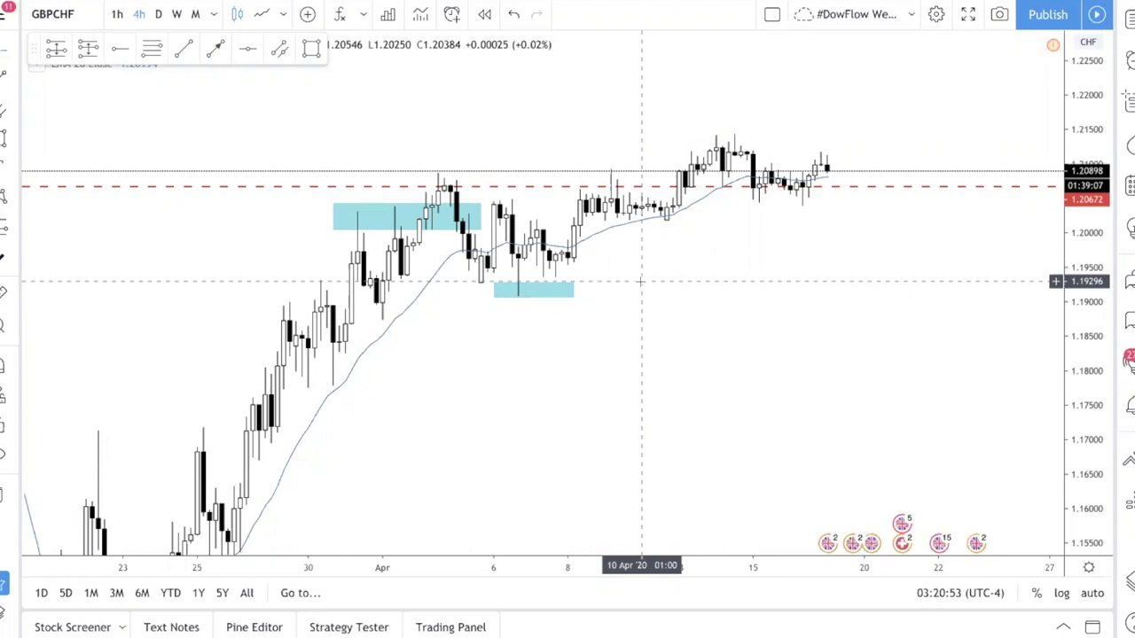
pyautogui.click(441, 233)
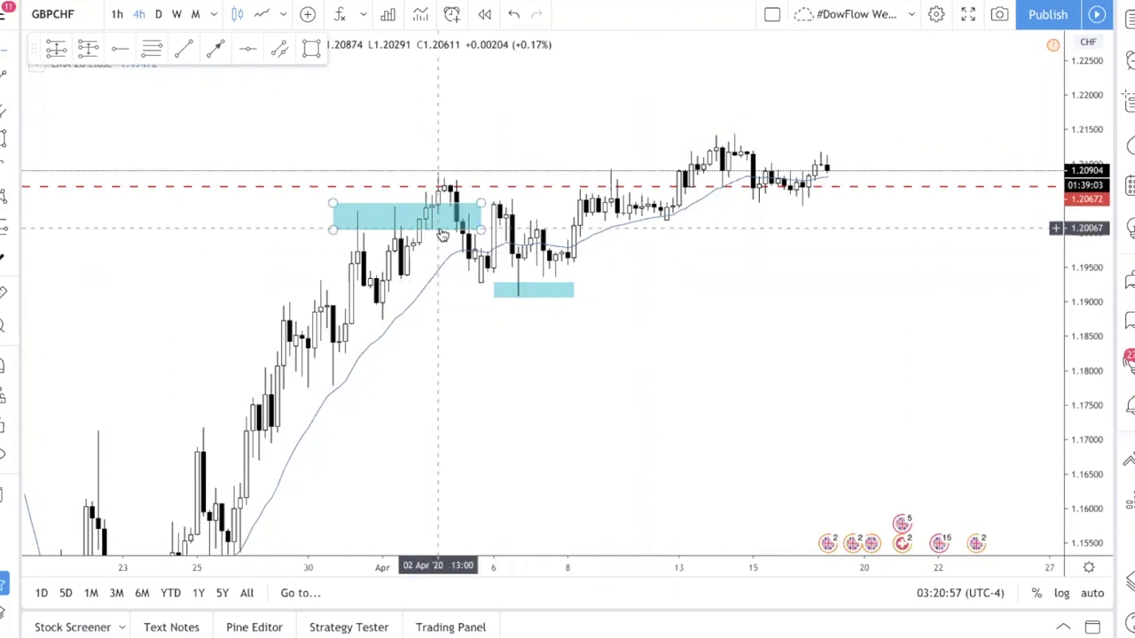
pyautogui.click(481, 246)
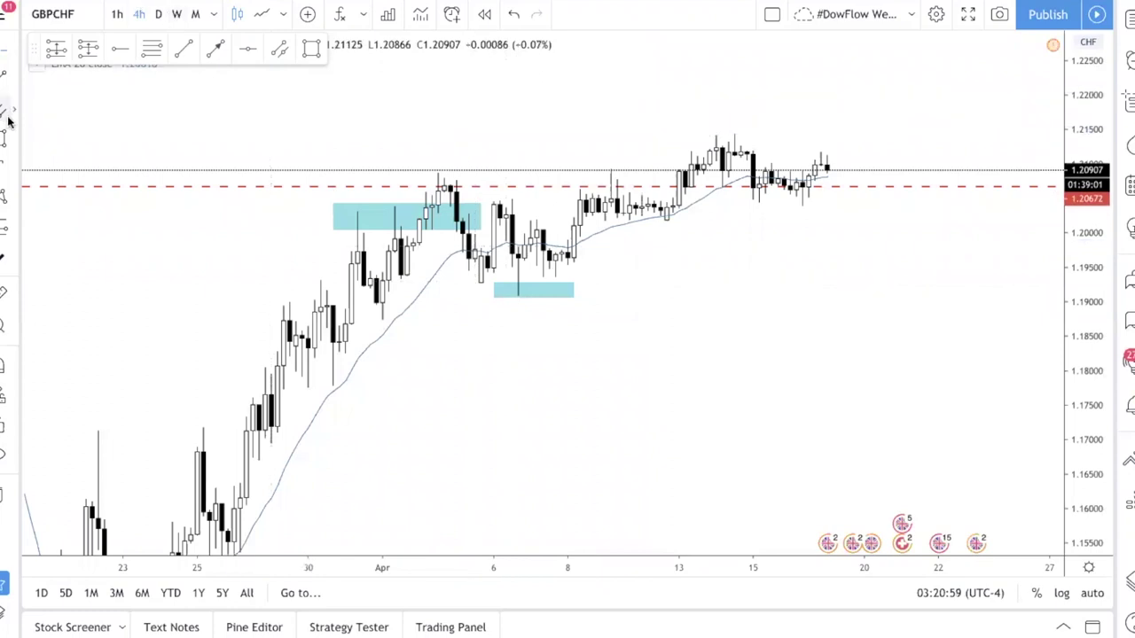
# Add a text note below the April candles reading "Change of hands: Retail traders are exiting and institutional traders are getting in"
pyautogui.click(556, 346)
pyautogui.write('Change')
pyautogui.press('BackSpace')
pyautogui.press('BackSpace')
pyautogui.press('BackSpace')
pyautogui.write('nge of hands:')
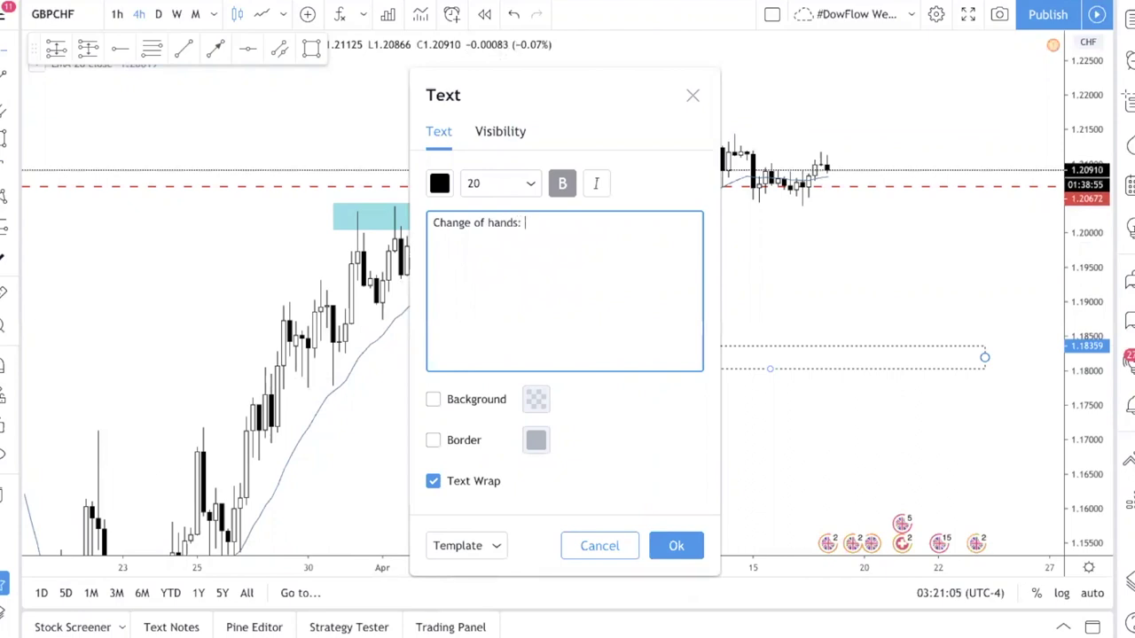
pyautogui.write(' Retail traer')
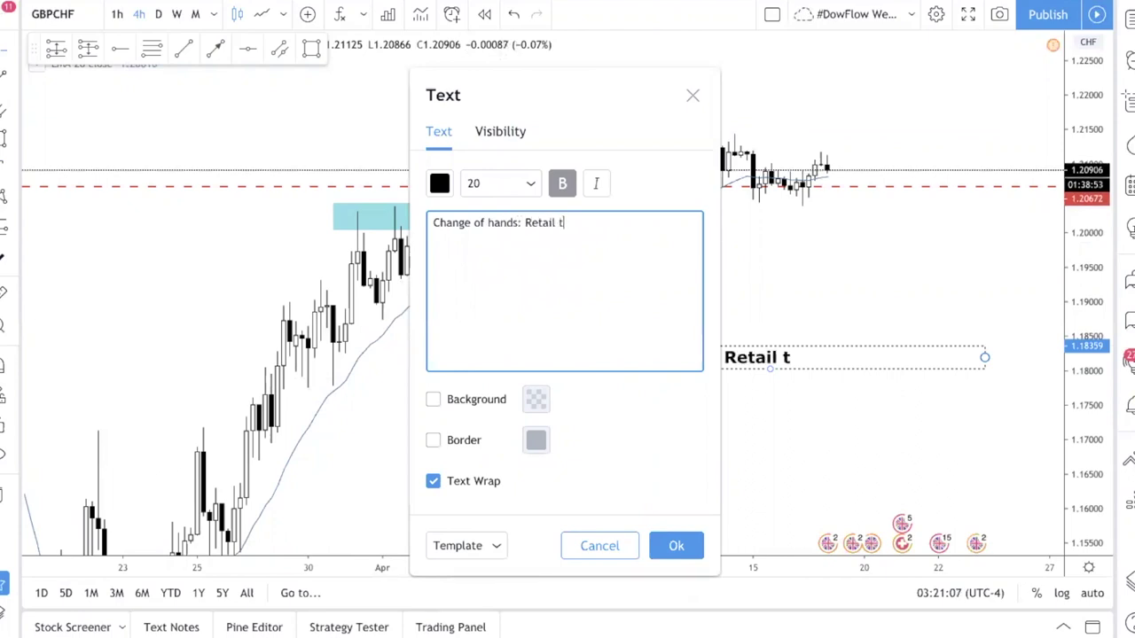
pyautogui.press('BackSpace')
pyautogui.press('BackSpace')
pyautogui.write('ders are exitig')
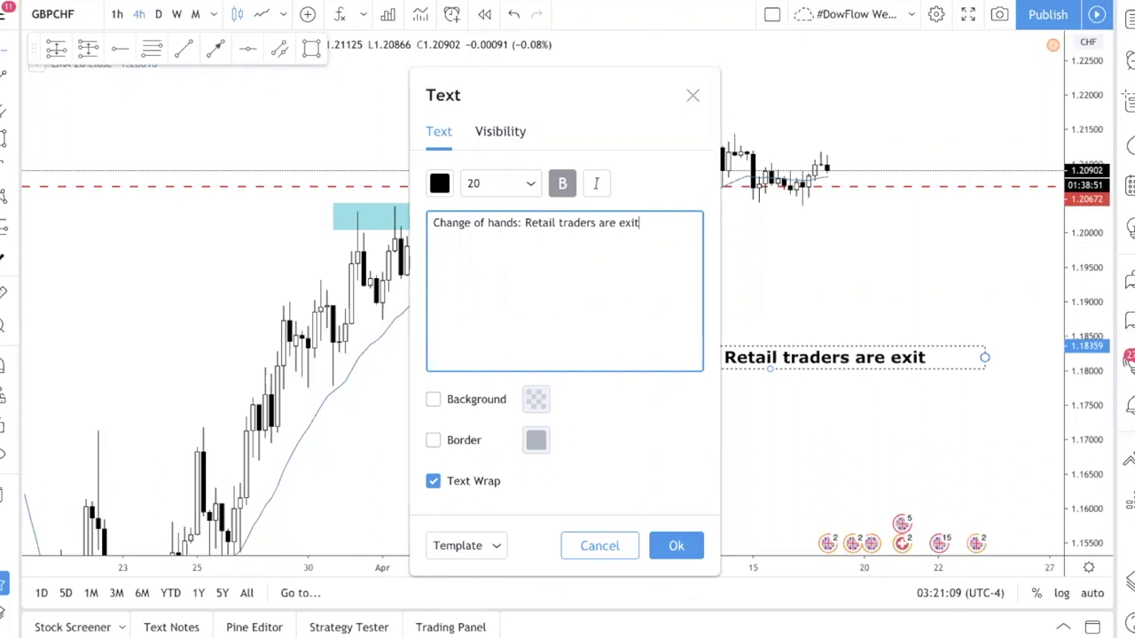
pyautogui.press('BackSpace')
pyautogui.press('BackSpace')
pyautogui.write('ng and instit')
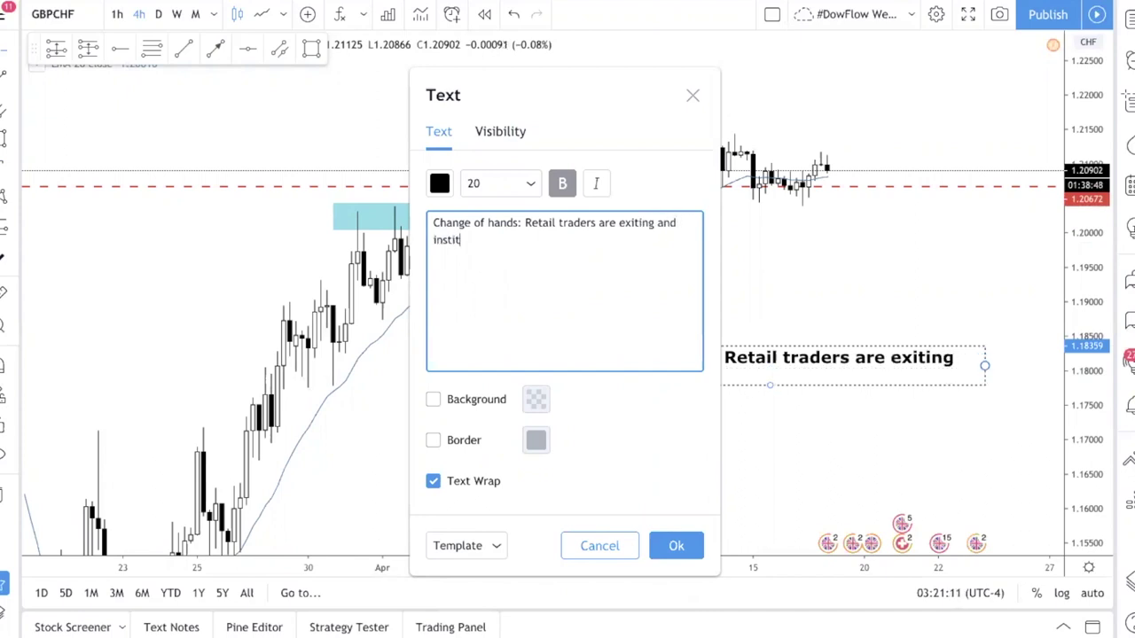
pyautogui.write('utional traders ge')
pyautogui.press('BackSpace')
pyautogui.press('BackSpace')
pyautogui.press('BackSpace')
pyautogui.write('a')
pyautogui.press('BackSpace')
pyautogui.write('are getti')
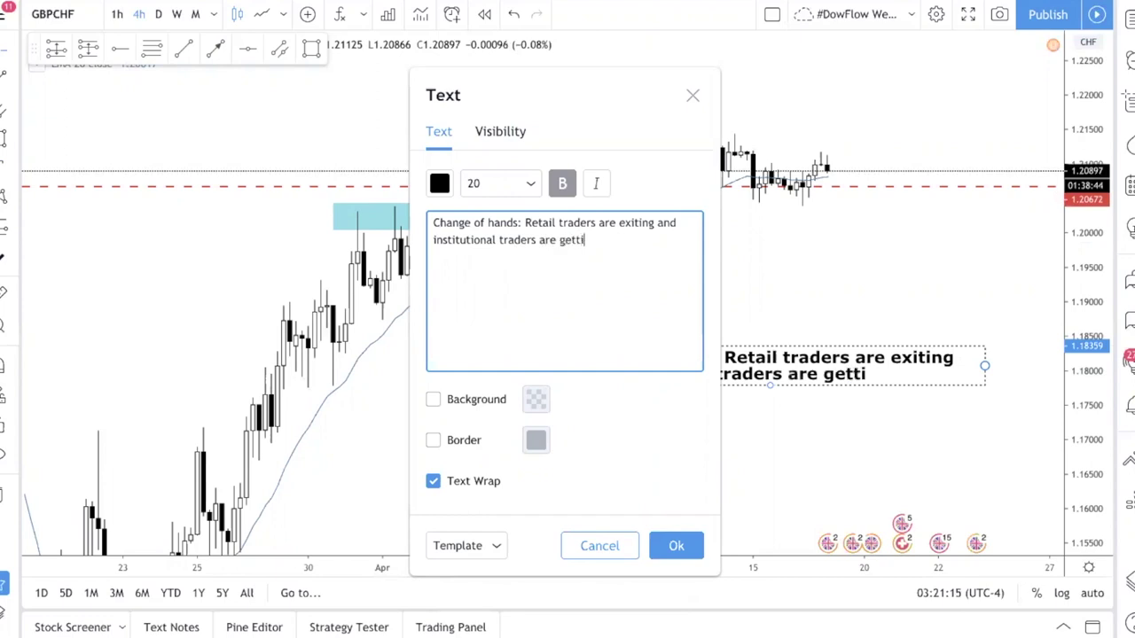
pyautogui.write('ng in')
pyautogui.click(676, 548)
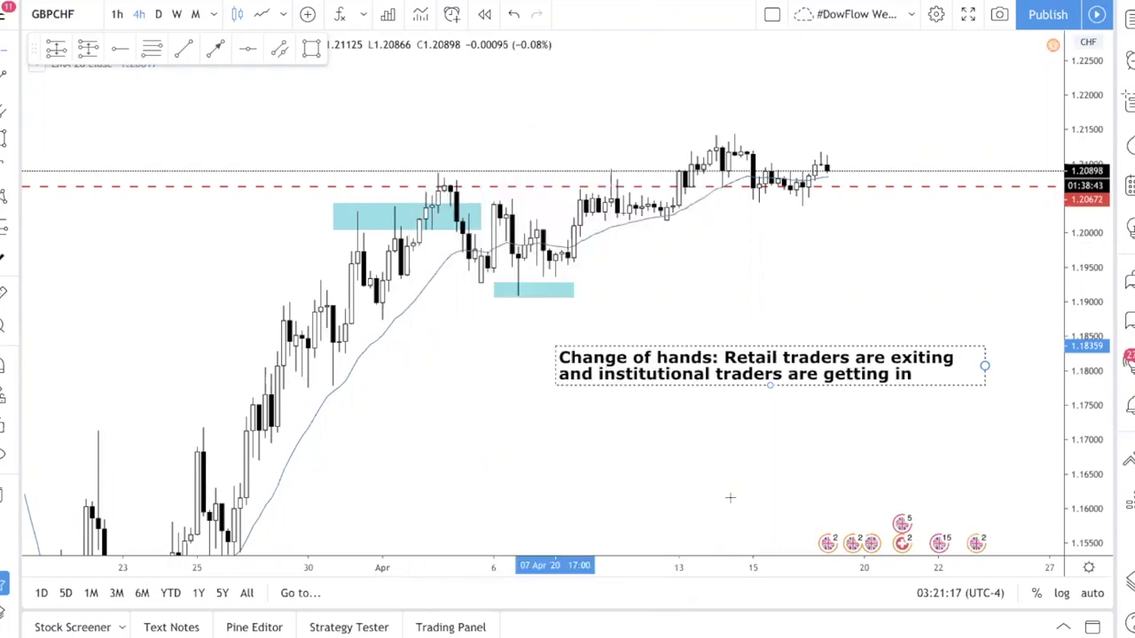
# Shift the text note slightly toward earlier dates beneath the lower highlighted zone and dismiss the advertisement
pyautogui.moveTo(725, 379); pyautogui.dragTo(677, 371)
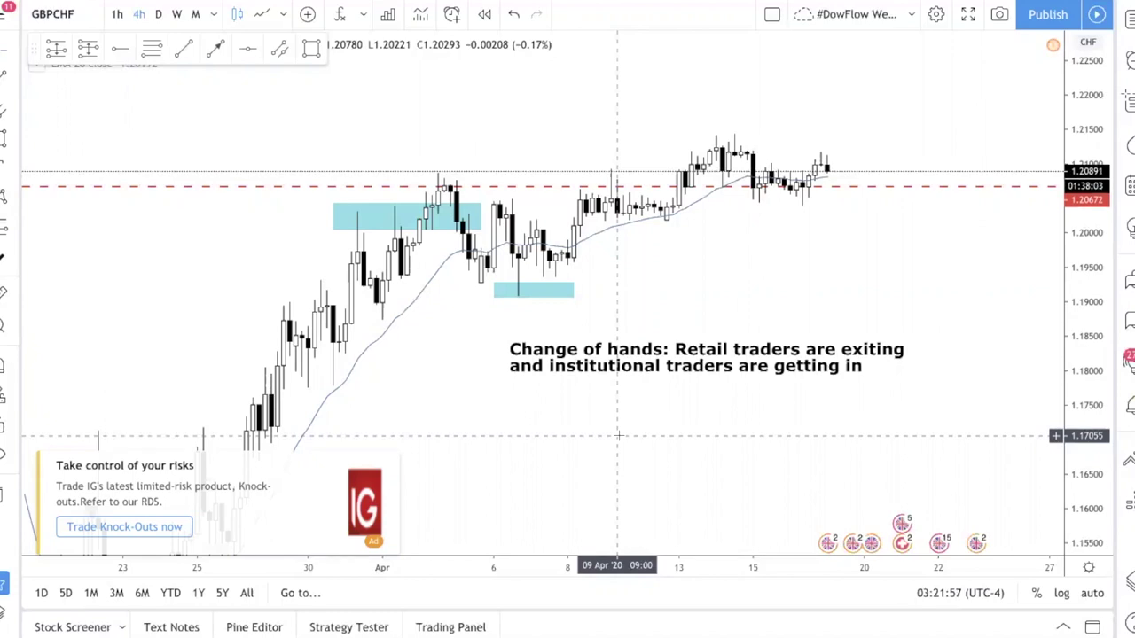
pyautogui.click(386, 465)
pyautogui.moveTo(408, 400); pyautogui.dragTo(453, 347)
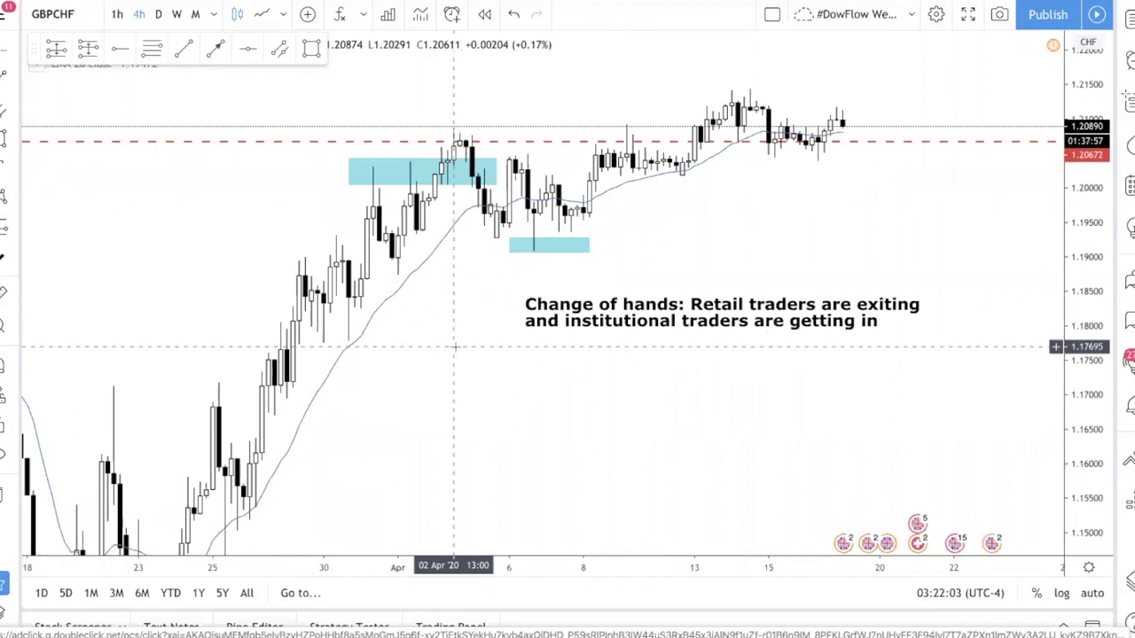
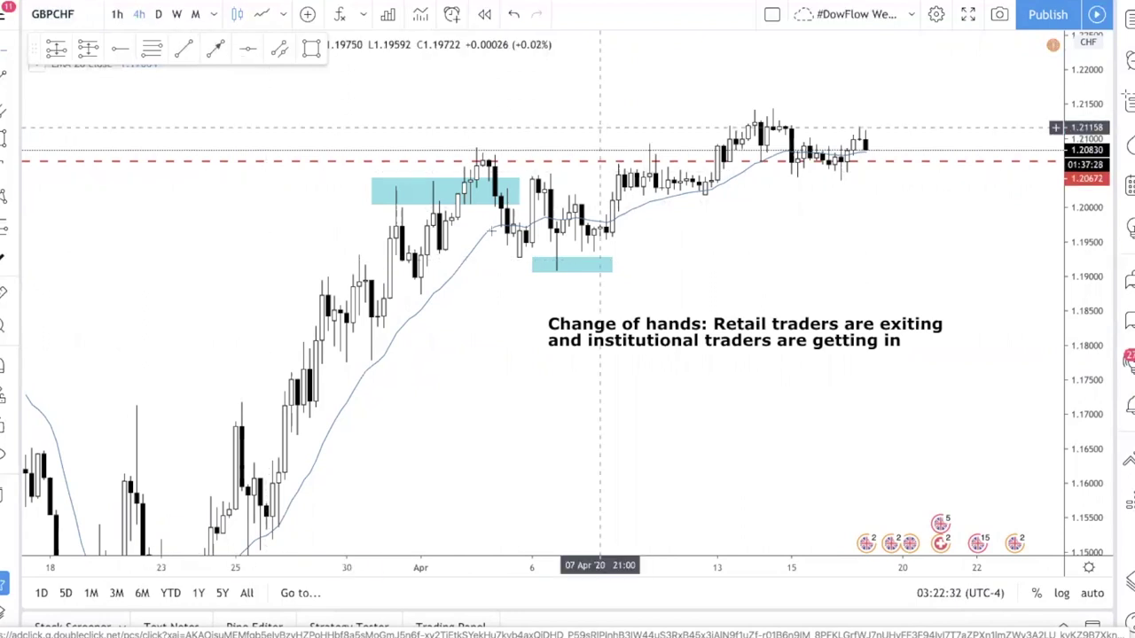
# Shrink the upper highlight rectangle to a thin band just below 1.20000, spanning 30 March to early April
pyautogui.click(518, 180)
pyautogui.moveTo(519, 179); pyautogui.dragTo(463, 206)
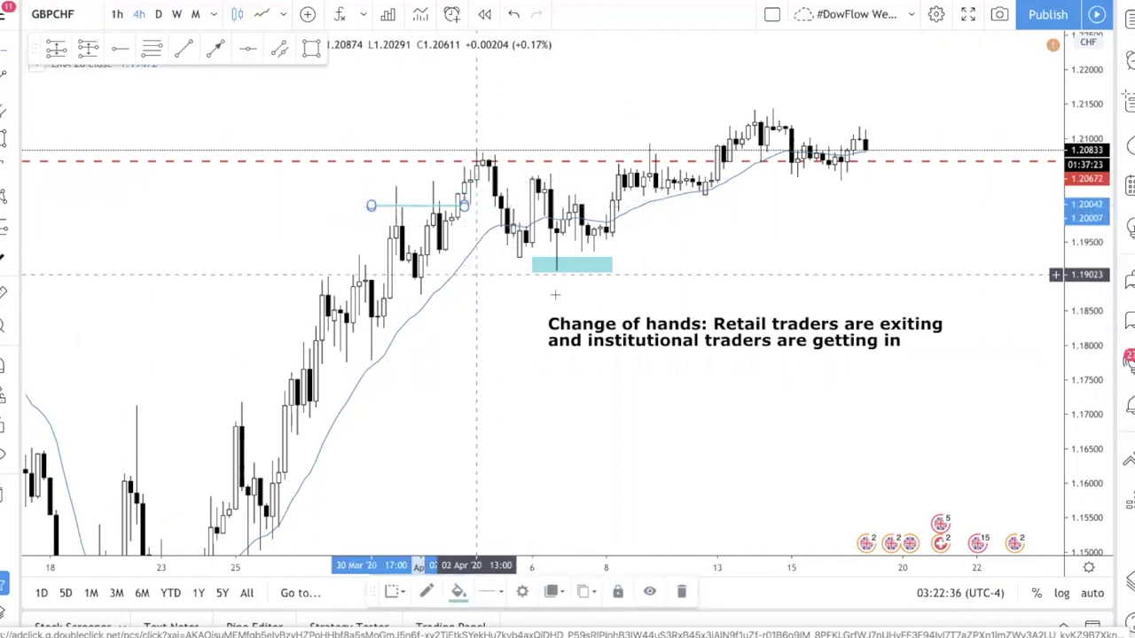
pyautogui.moveTo(463, 205); pyautogui.dragTo(454, 217)
pyautogui.click(561, 233)
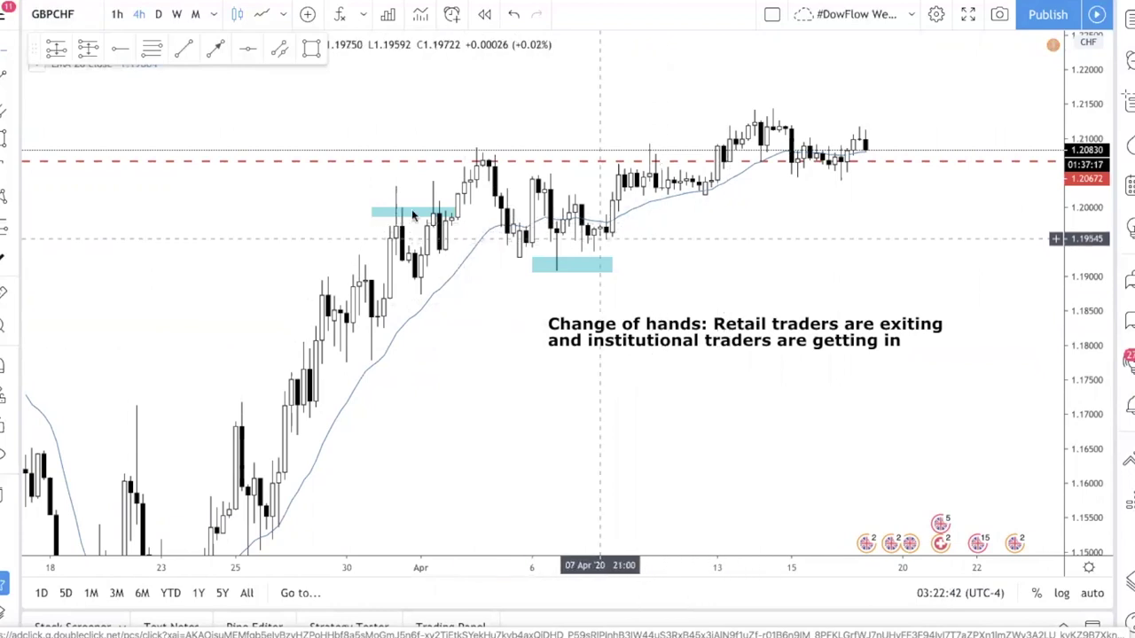
# Add a second paragraph to the text note, after a blank line: "Where does the average joe put their stop loss?"
pyautogui.click(886, 343)
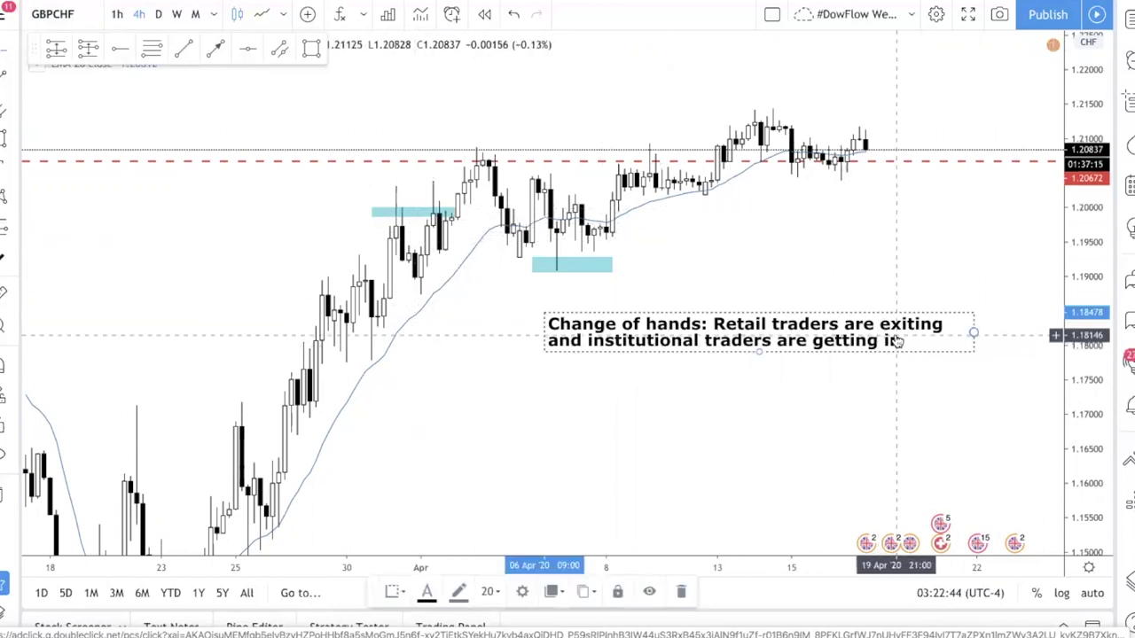
pyautogui.doubleClick(664, 347)
pyautogui.press('Return')
pyautogui.press('Return')
pyautogui.write('Where does the aver')
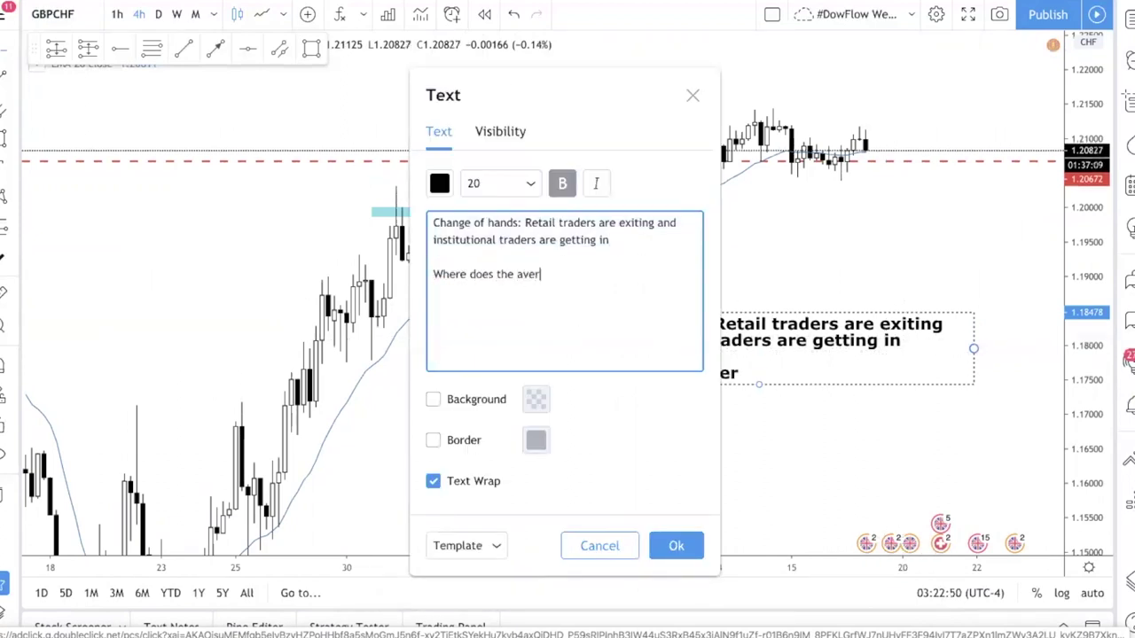
pyautogui.write('age joe put th')
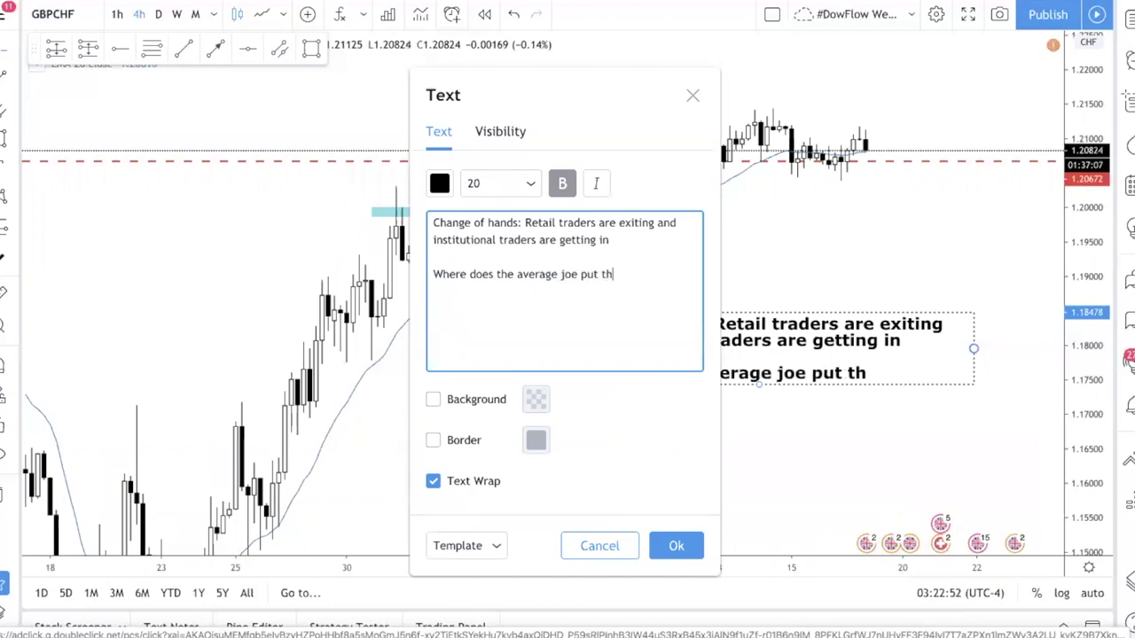
pyautogui.write('eir stop loss?')
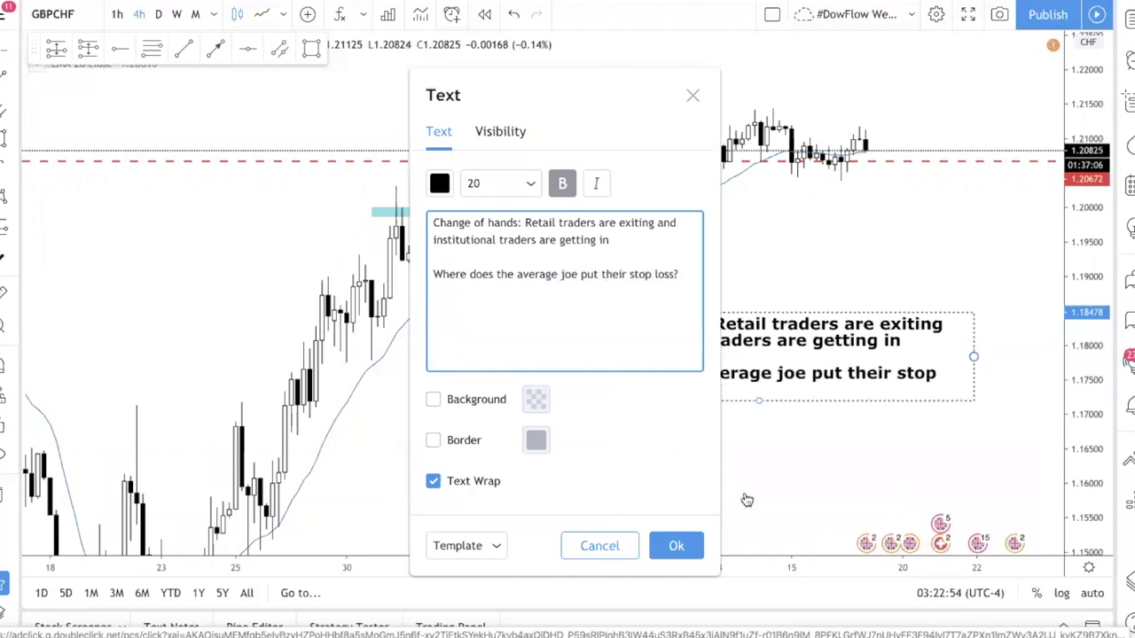
pyautogui.click(672, 543)
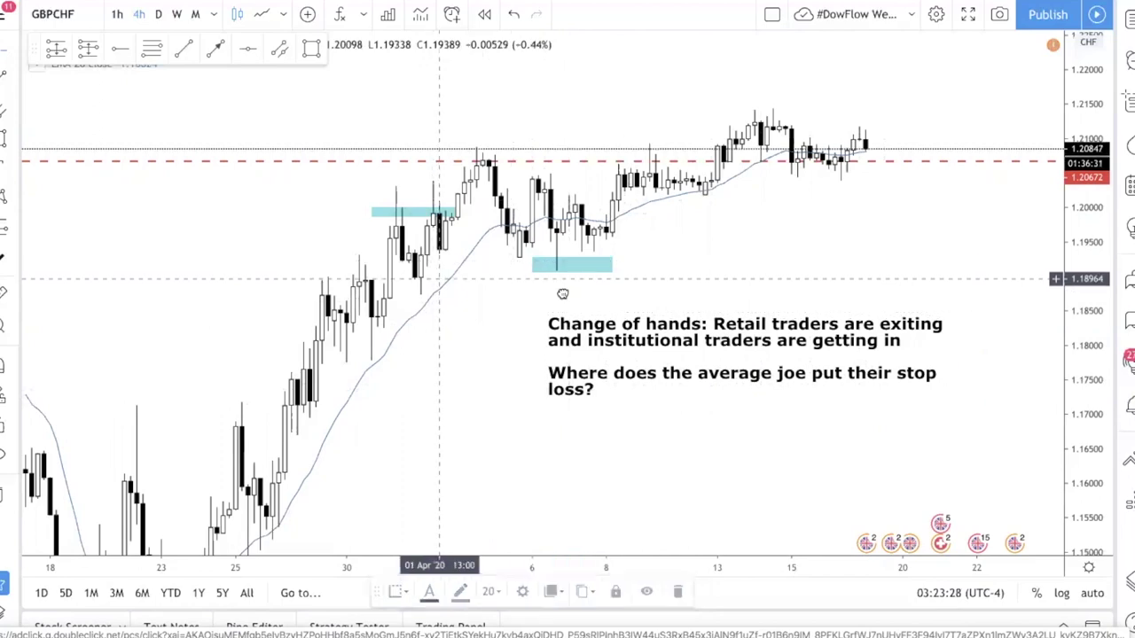
# Delete the upper highlight rectangle near the 1.20000 level
pyautogui.hscroll(-10, 568, 262)
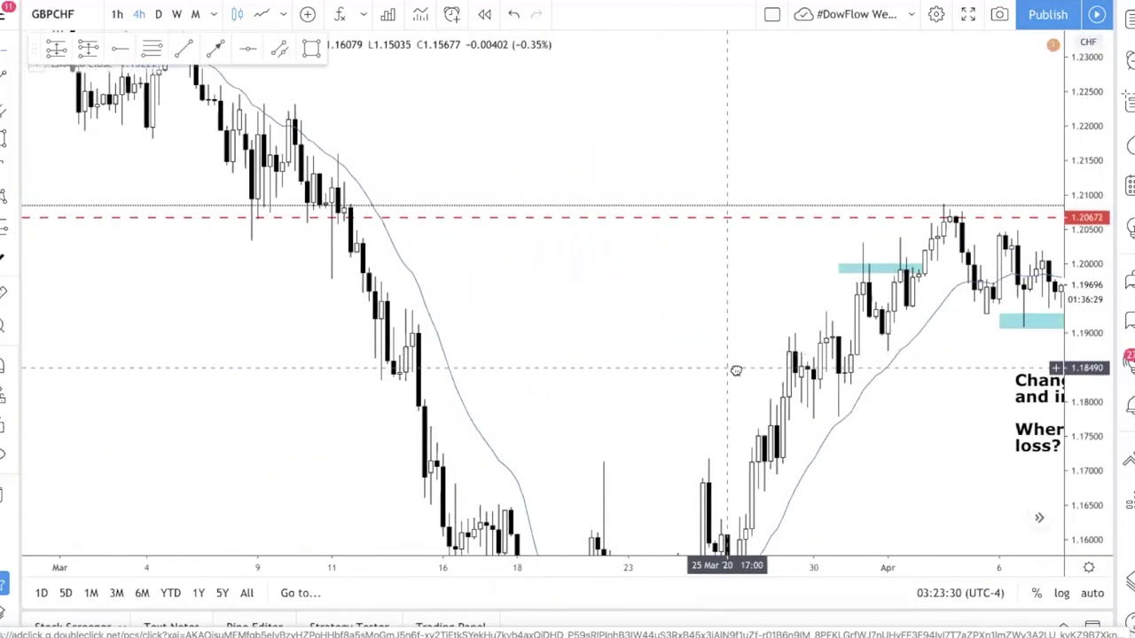
pyautogui.moveTo(736, 370); pyautogui.dragTo(790, 379)
pyautogui.click(975, 279)
pyautogui.press('Delete')
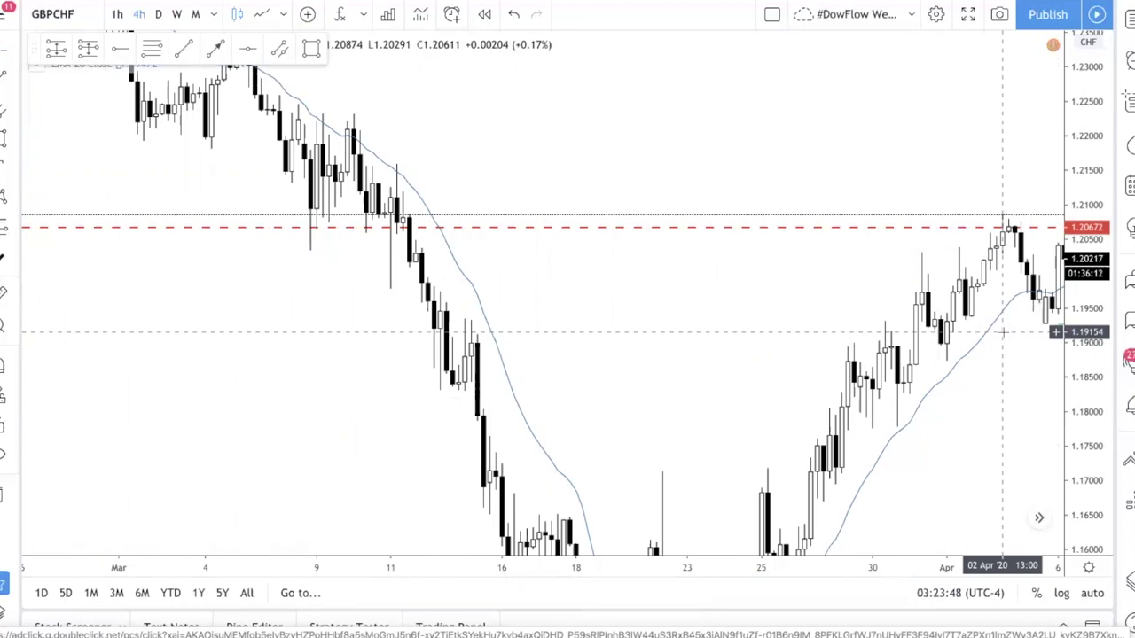
# Draw a highlight rectangle from 31 March to the early-April swing low, between about 1.19474 and 1.19237
pyautogui.click(311, 48)
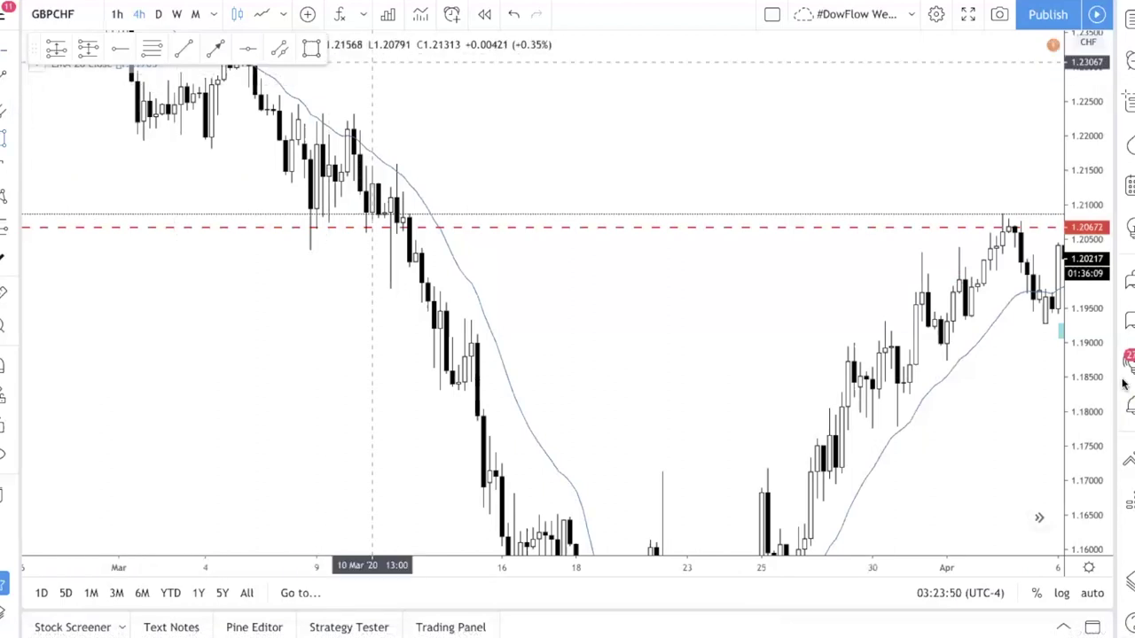
pyautogui.click(926, 310)
pyautogui.click(1047, 328)
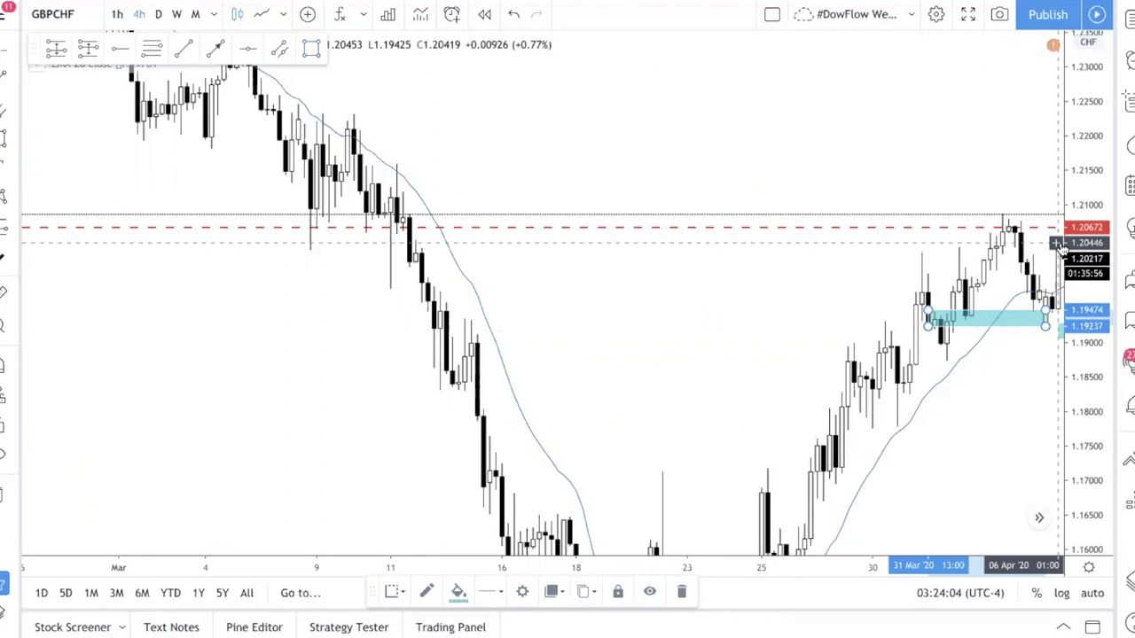
# Lower the red dashed horizontal line to 1.20423
pyautogui.moveTo(712, 233); pyautogui.dragTo(670, 247)
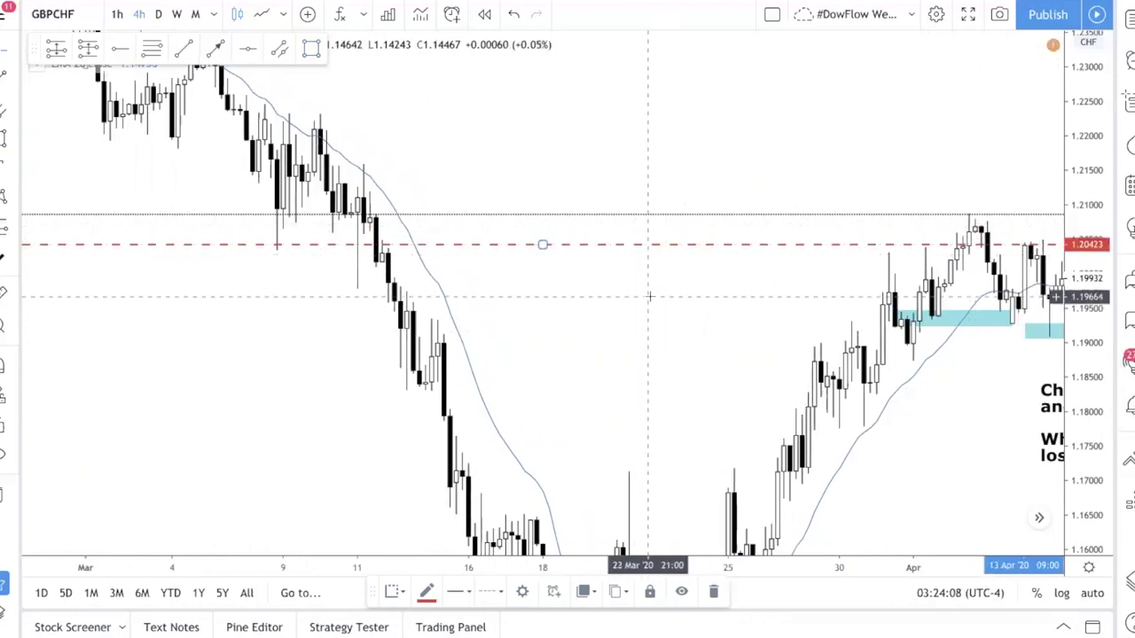
pyautogui.click(701, 311)
# Delete the highlight rectangle under the lows of 6 to 8 April
pyautogui.moveTo(701, 312); pyautogui.dragTo(673, 311)
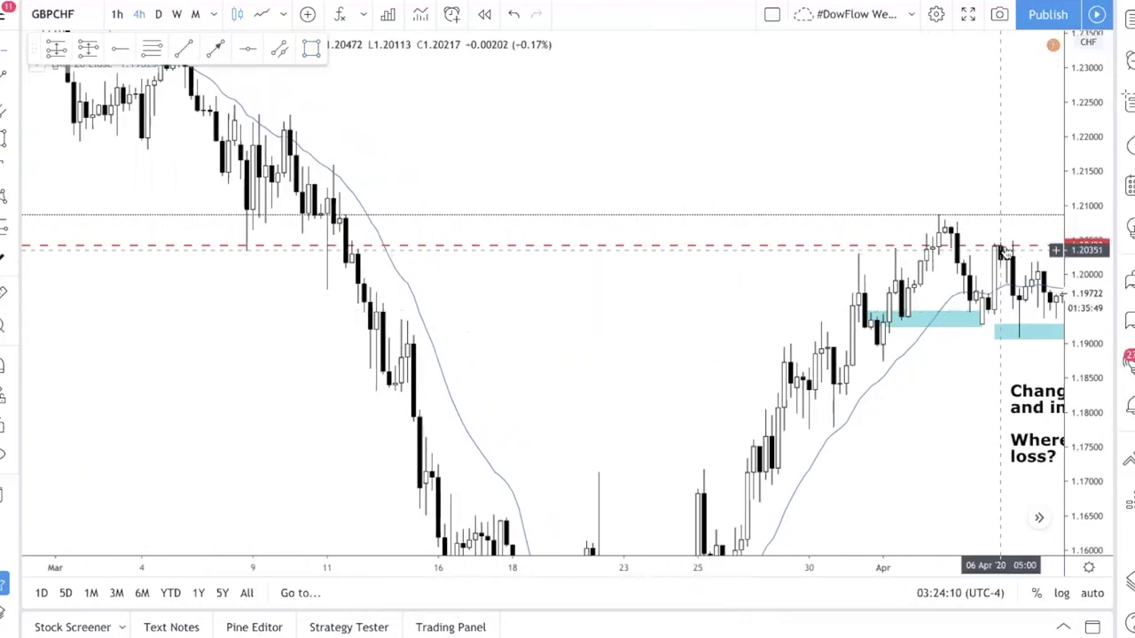
pyautogui.moveTo(1002, 253); pyautogui.dragTo(922, 258)
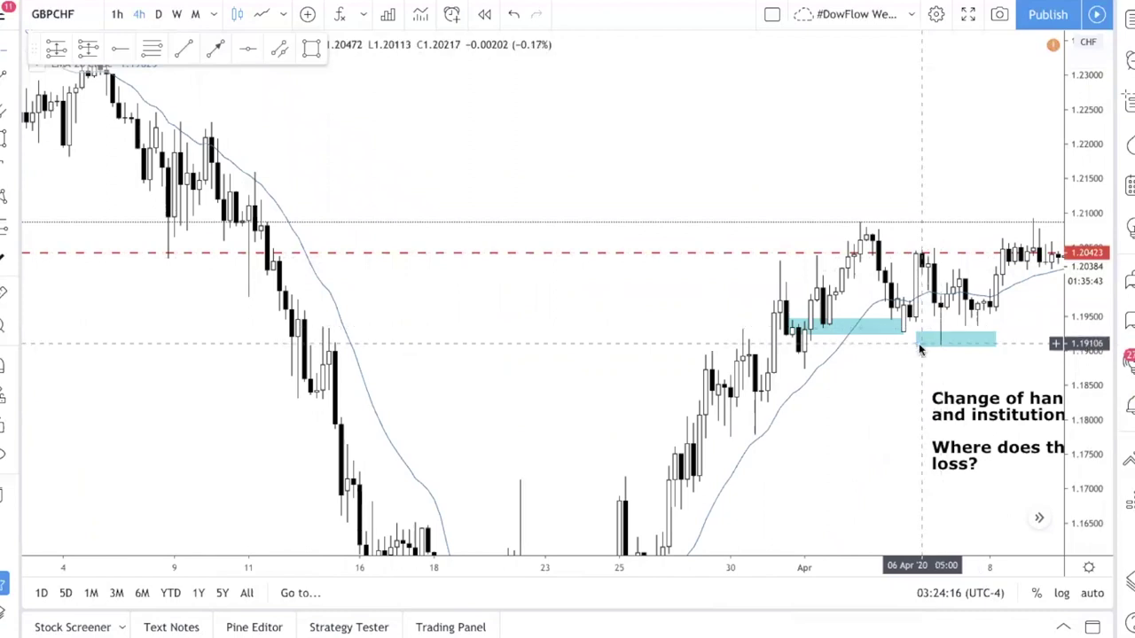
pyautogui.press('Delete')
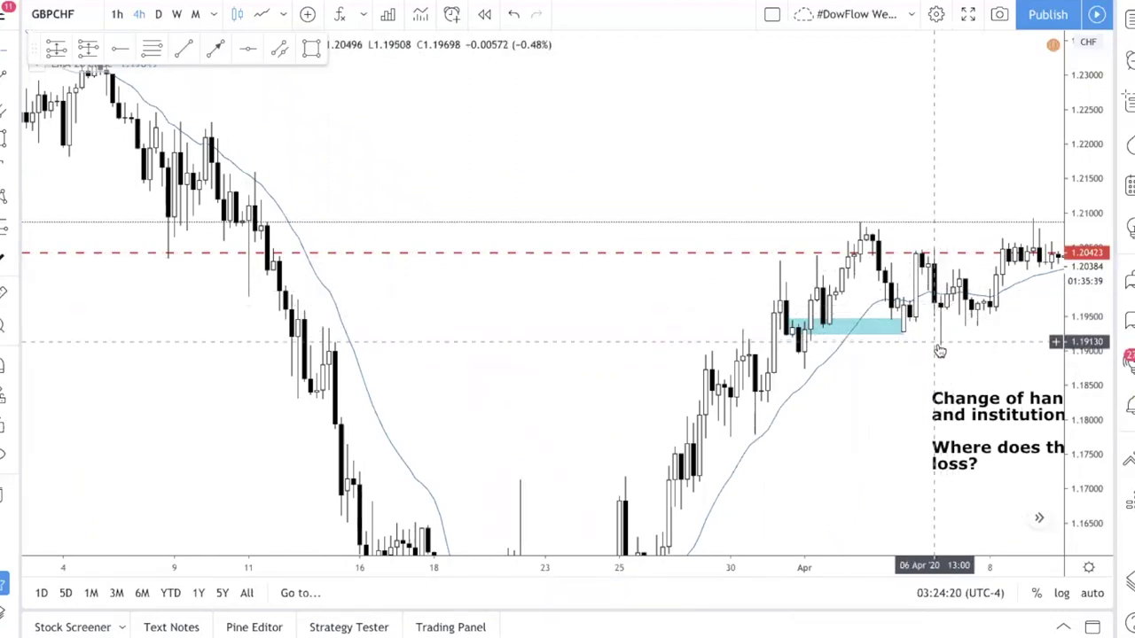
# Reshape the remaining highlight rectangle into a narrow band around the swing low just before 6 April, with its upper edge at about 1.19343
pyautogui.click(863, 322)
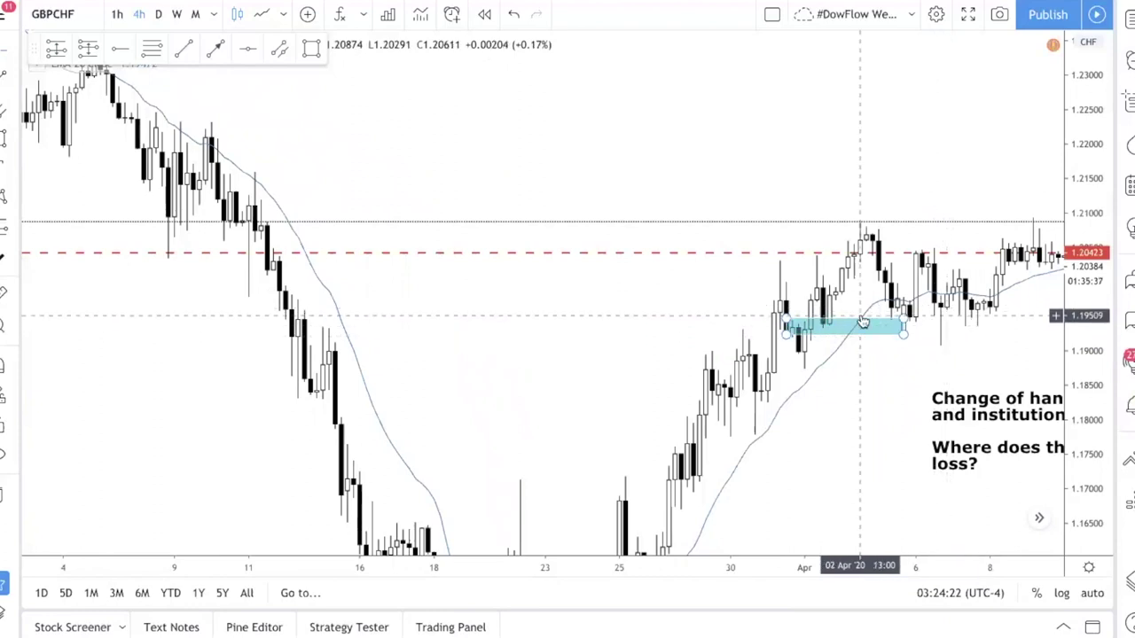
pyautogui.moveTo(854, 324)
pyautogui.mouseDown()
pyautogui.moveTo(955, 299)
pyautogui.moveTo(889, 345)
pyautogui.moveTo(895, 353)
pyautogui.moveTo(737, 355)
pyautogui.moveTo(689, 369)
pyautogui.mouseUp()
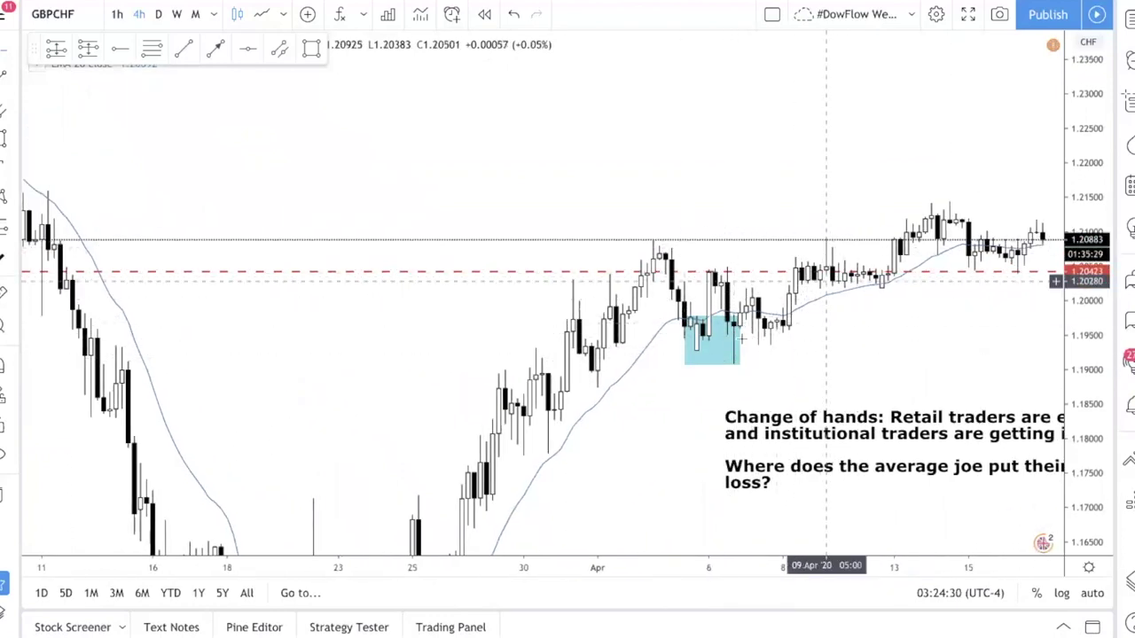
pyautogui.moveTo(696, 362)
pyautogui.mouseDown()
pyautogui.moveTo(673, 353)
pyautogui.moveTo(709, 317)
pyautogui.moveTo(701, 305)
pyautogui.moveTo(698, 336)
pyautogui.mouseUp()
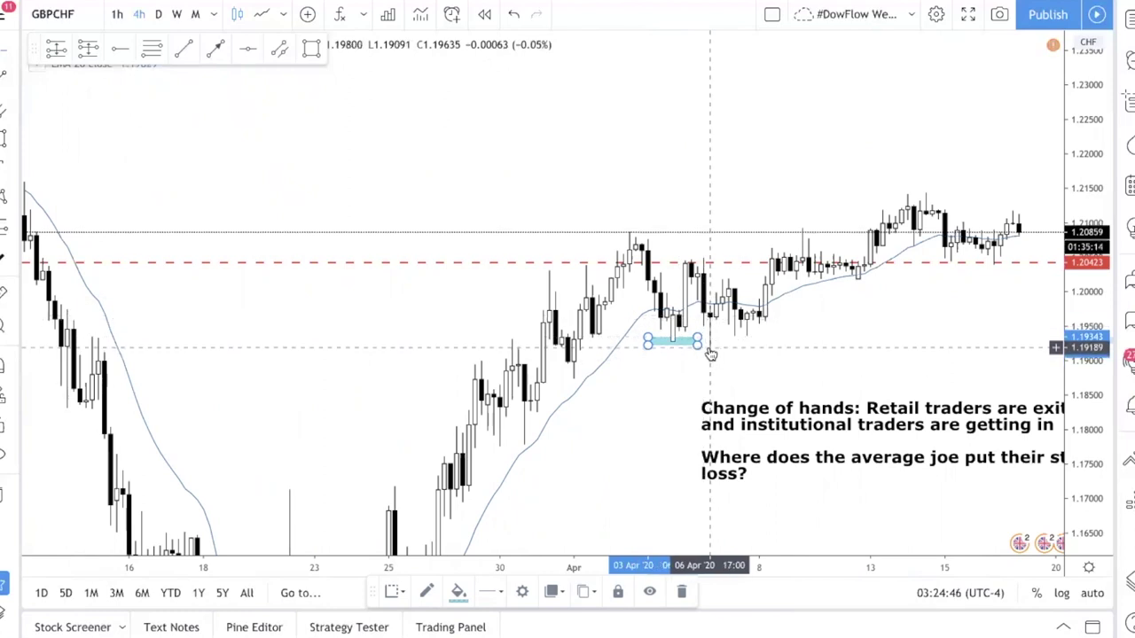
# Delete the narrow highlight band at the early-April swing low
pyautogui.moveTo(709, 350); pyautogui.dragTo(641, 352)
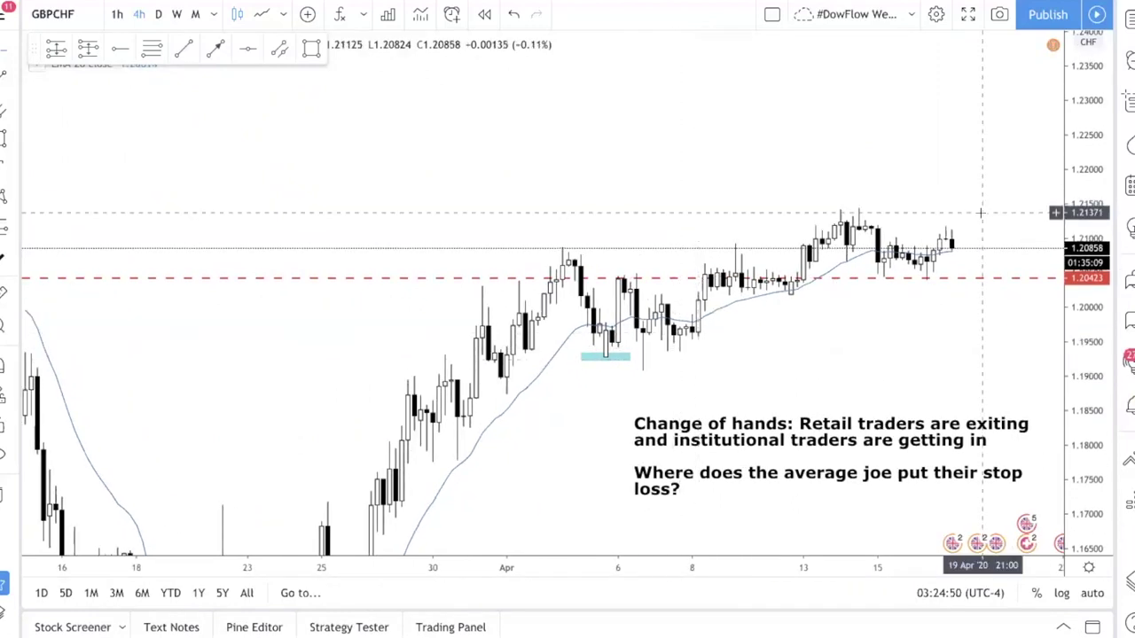
pyautogui.moveTo(848, 321); pyautogui.dragTo(818, 324)
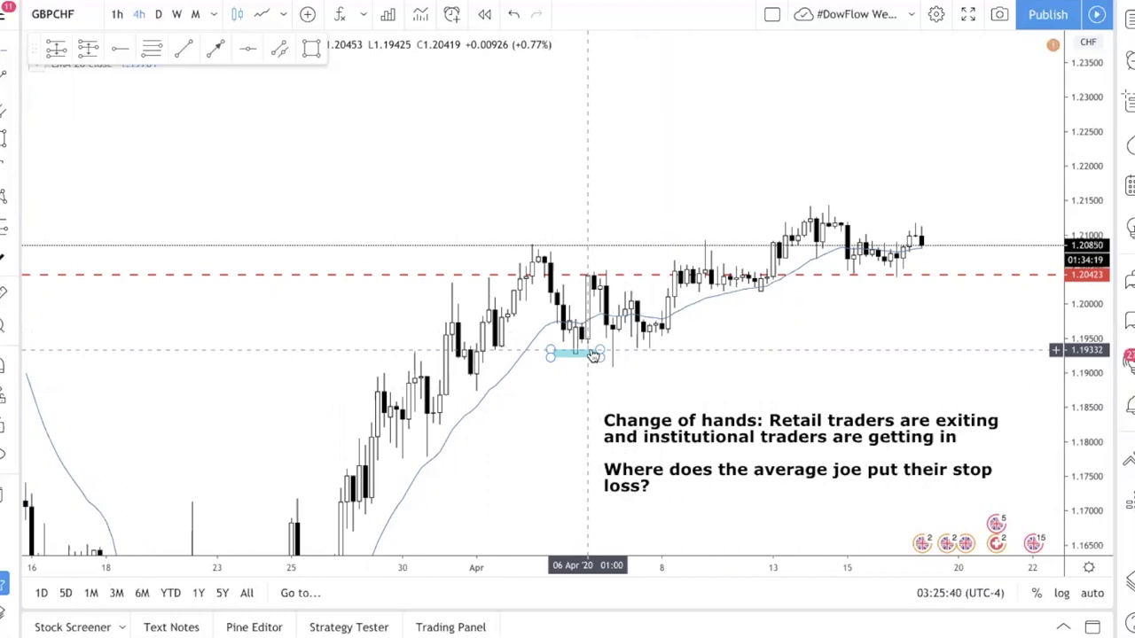
pyautogui.moveTo(594, 355); pyautogui.dragTo(386, 350)
pyautogui.click(385, 349)
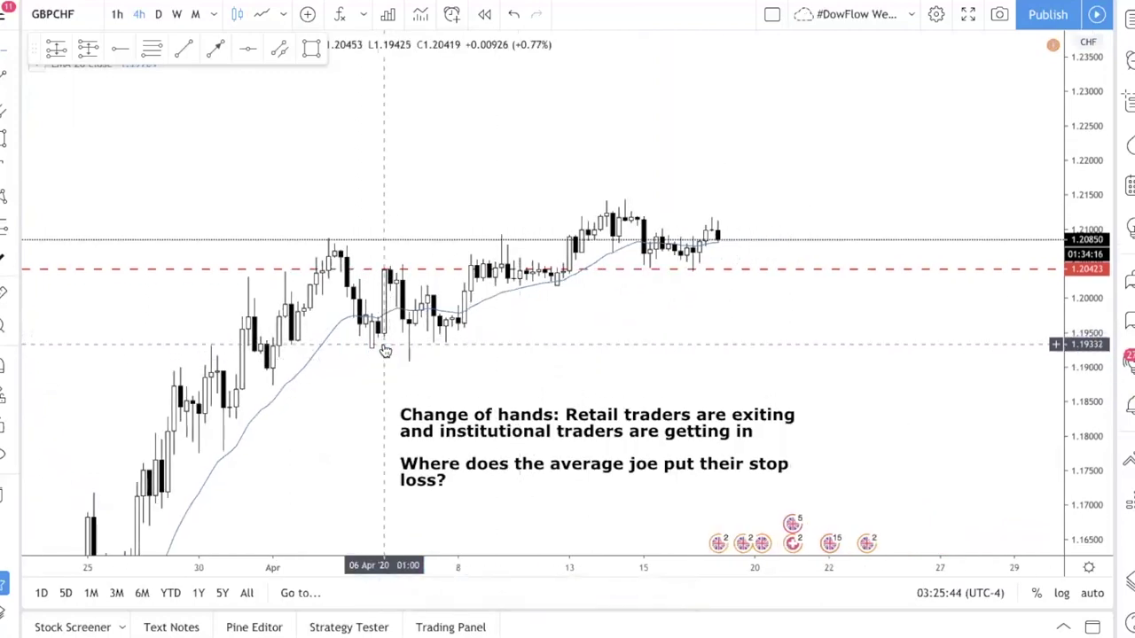
# Move the floating drawing-tools bar above the chart so it clears the symbol legend
pyautogui.scroll(3, 718, 311)
pyautogui.hscroll(-3, 633, 301)
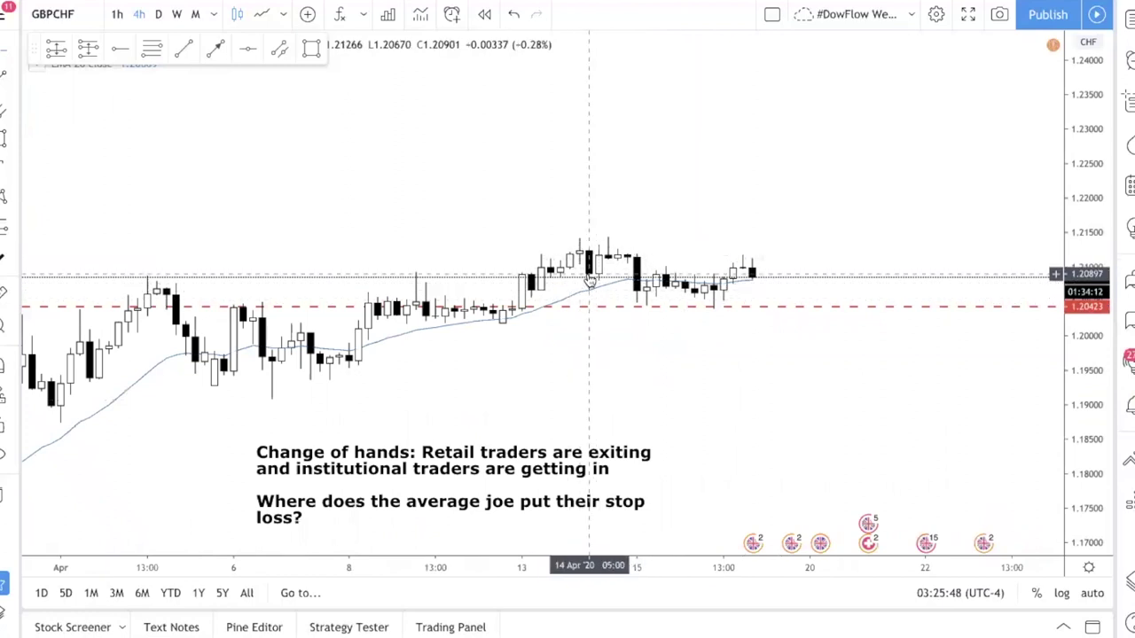
pyautogui.moveTo(74, 41); pyautogui.dragTo(332, 16)
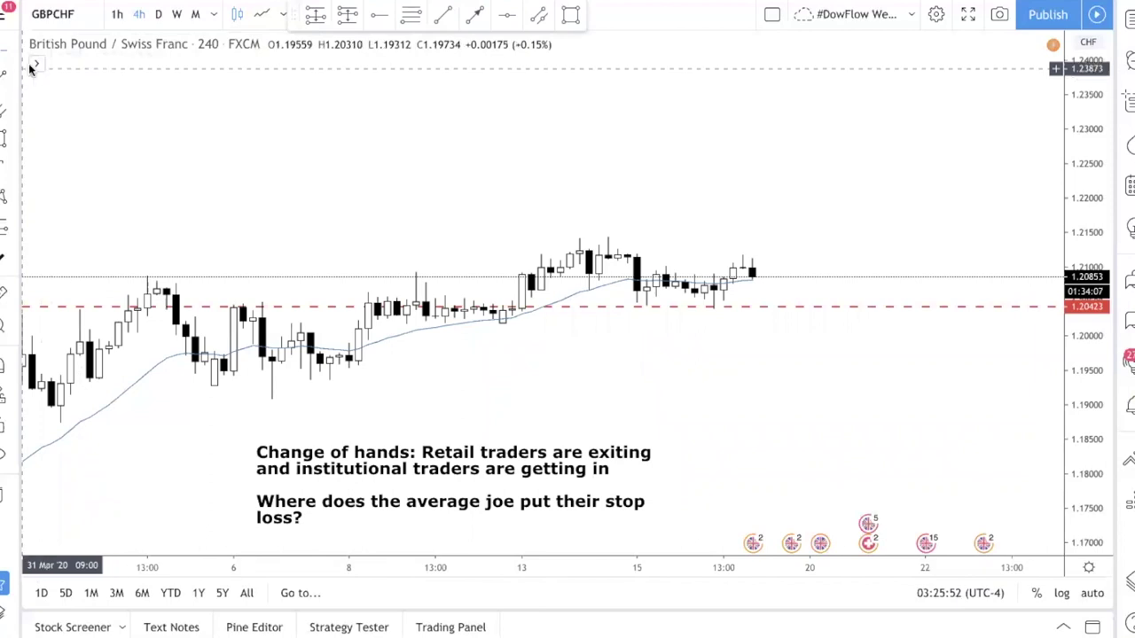
# Remove the moving average from the chart and raise the red dashed horizontal line to 1.20909
pyautogui.click(186, 63)
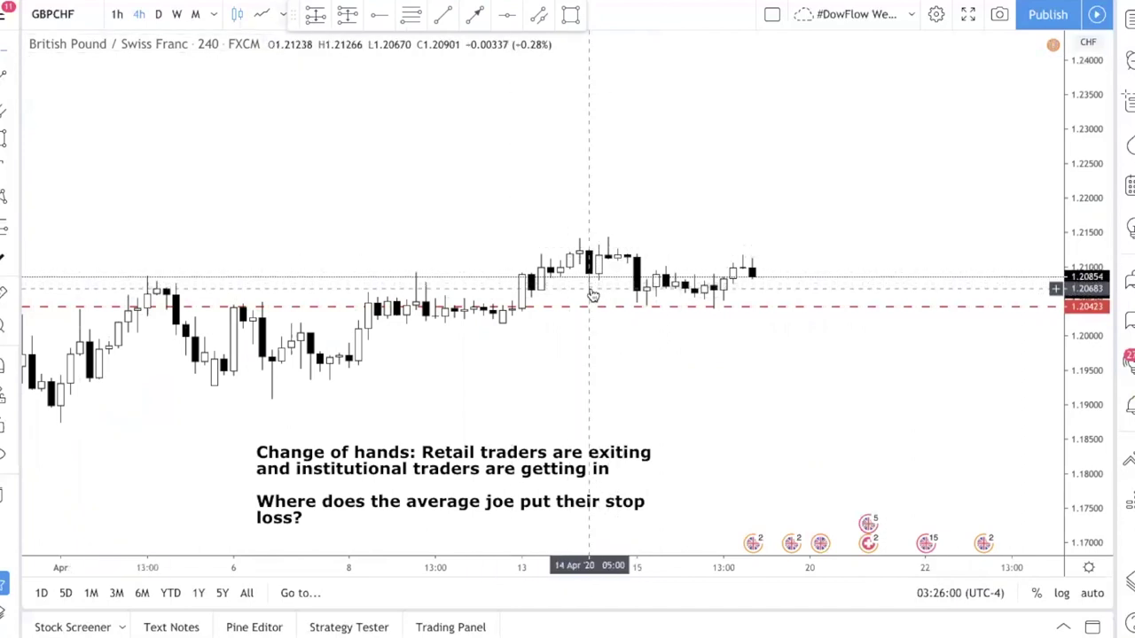
pyautogui.moveTo(641, 302); pyautogui.dragTo(615, 280)
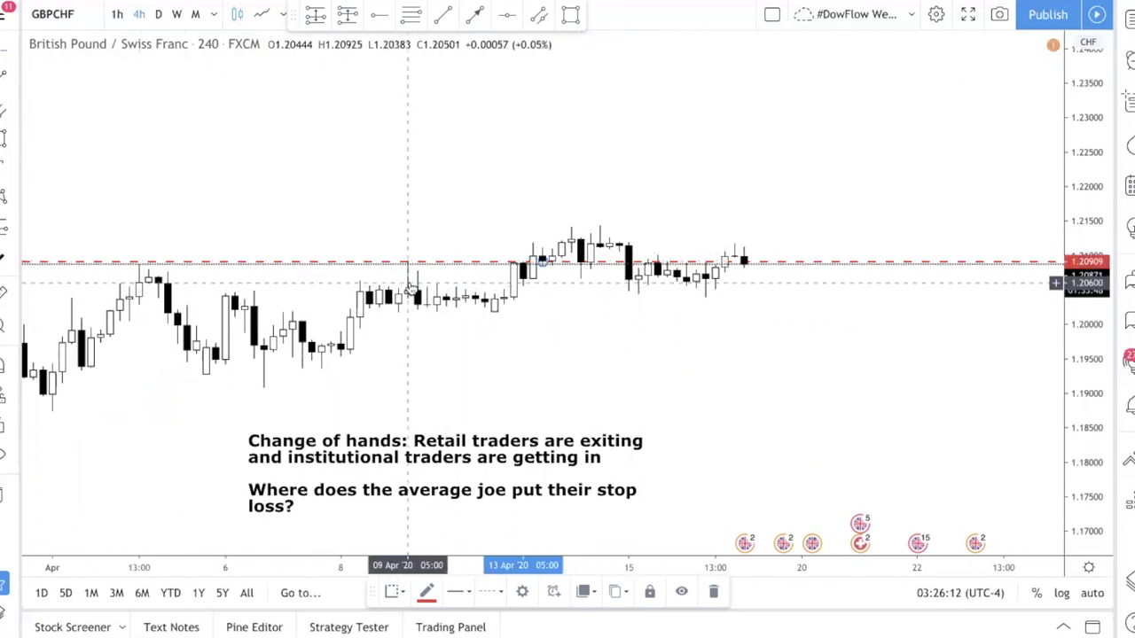
pyautogui.click(522, 275)
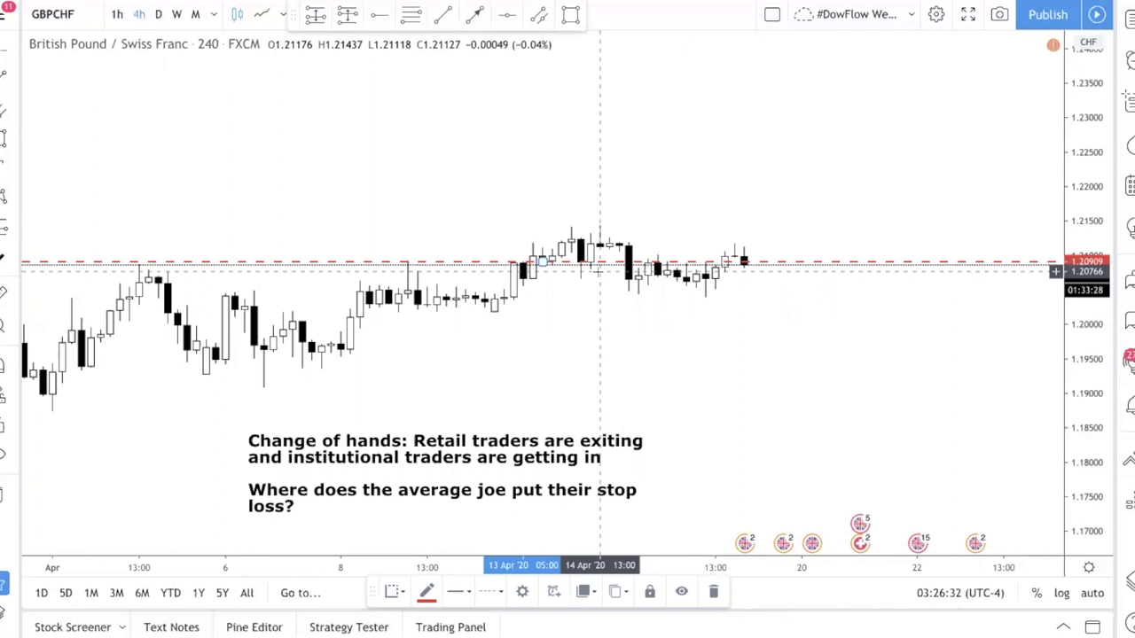
# Add a red dashed horizontal ray at about 1.21181, starting from the 13 April candles
pyautogui.click(438, 49)
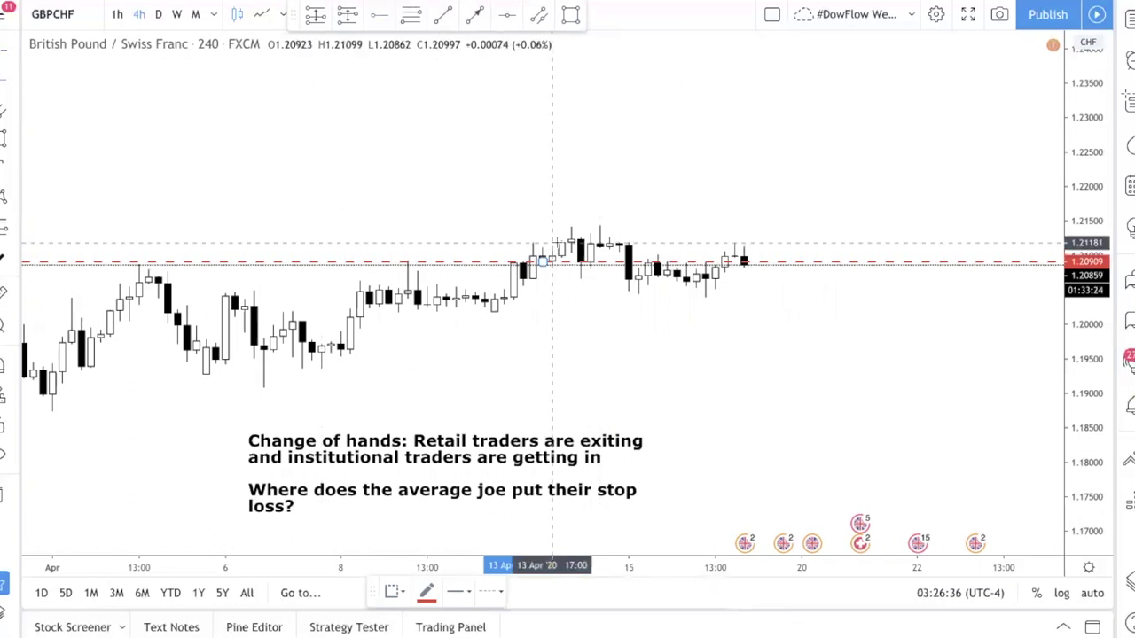
pyautogui.click(628, 242)
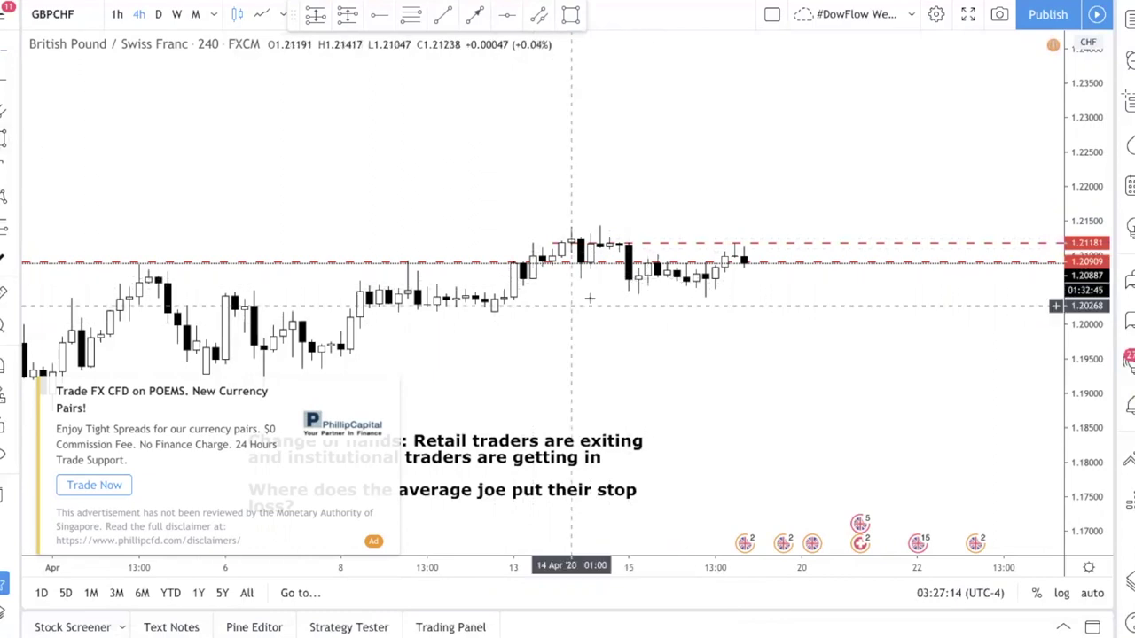
# Draw a small highlight rectangle over the lows around 15 April, with its lower edge at about 1.20411
pyautogui.click(5, 142)
pyautogui.click(644, 293)
pyautogui.click(639, 270)
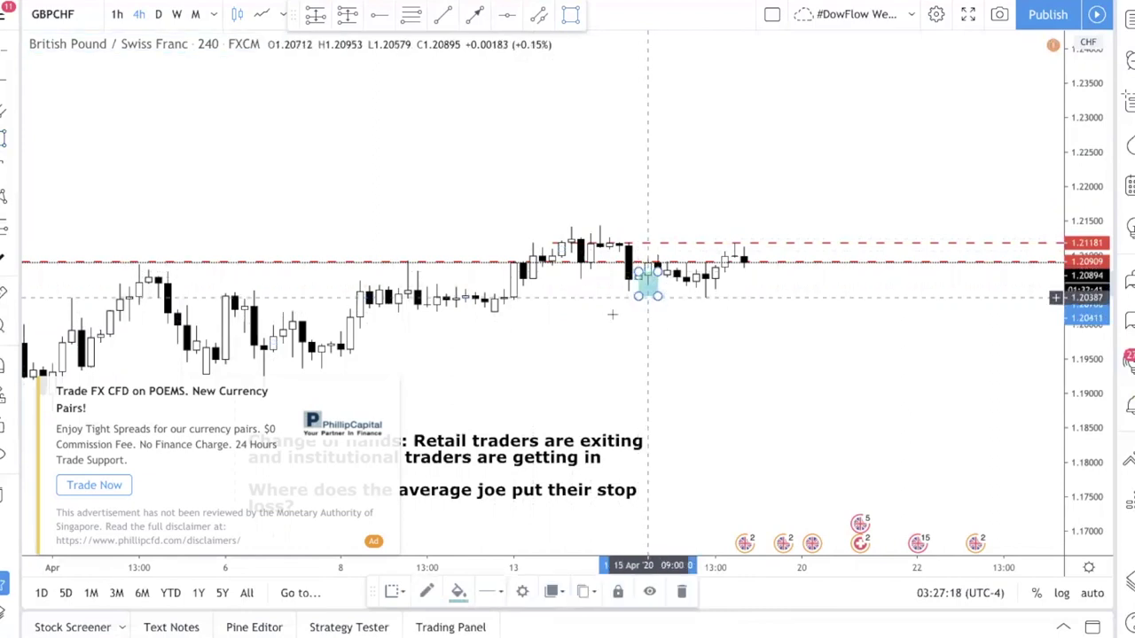
pyautogui.click(638, 296)
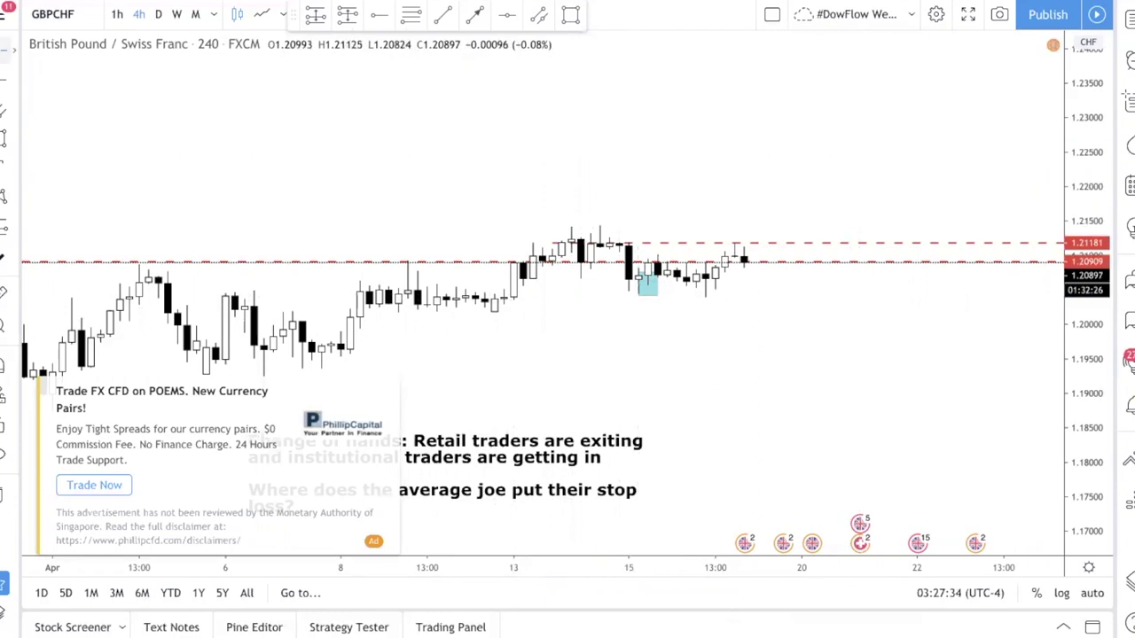
# Draw a rising trend line after the latest candle, from about 1.20837 on 17 April to about 1.21916 on 20 April
pyautogui.click(734, 242)
pyautogui.hotkey('alt', 't')
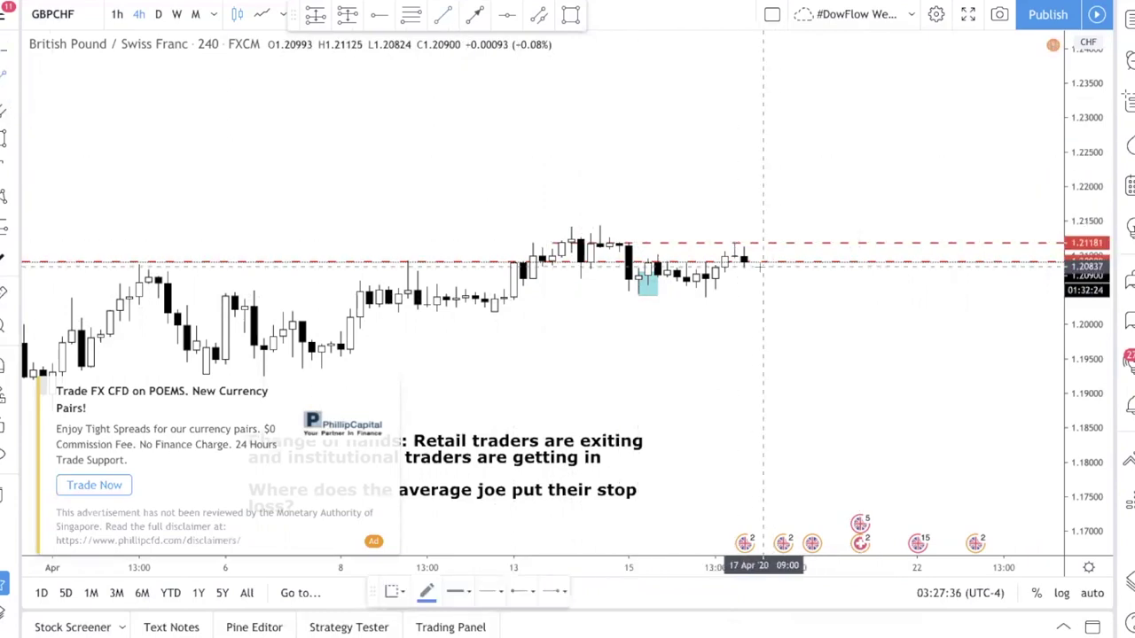
pyautogui.click(762, 266)
pyautogui.click(810, 192)
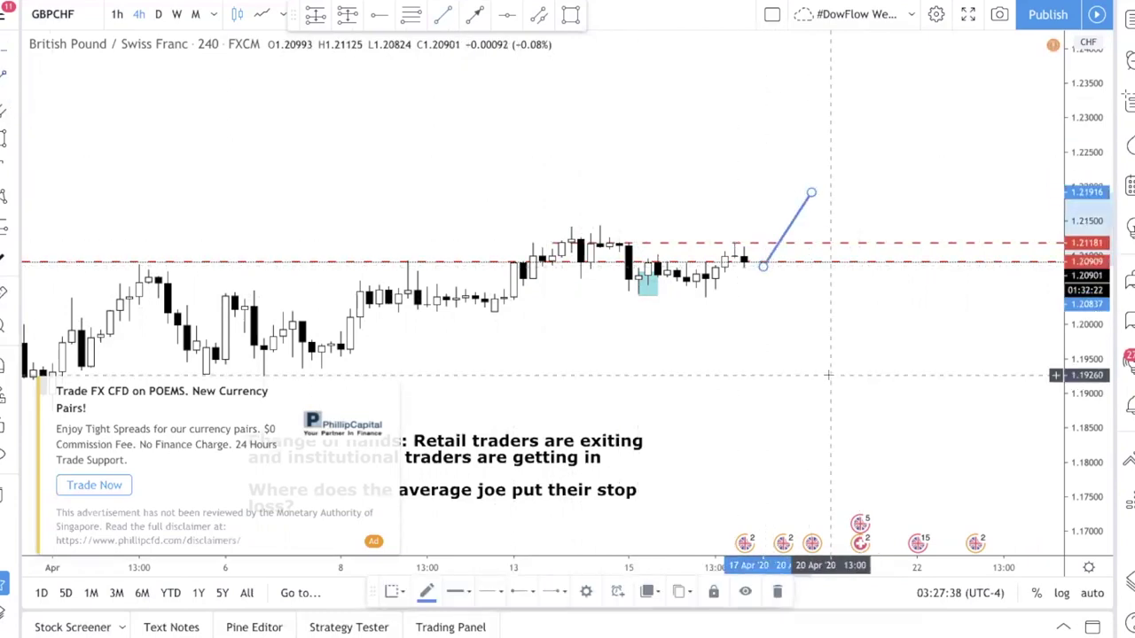
# Move the red dashed line at 1.20909 up to about 1.22949, against the early-March price structure
pyautogui.scroll(-5, 791, 350)
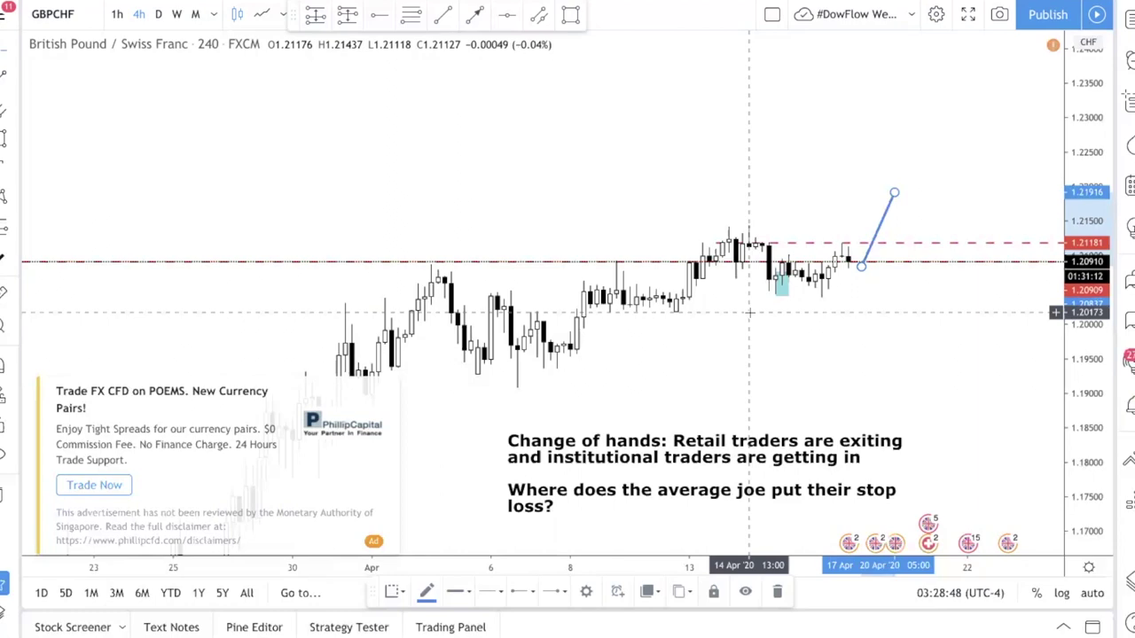
pyautogui.scroll(-2, 913, 378)
pyautogui.scroll(-1, 913, 378)
pyautogui.moveTo(913, 377); pyautogui.dragTo(1009, 328)
pyautogui.moveTo(691, 254); pyautogui.dragTo(716, 236)
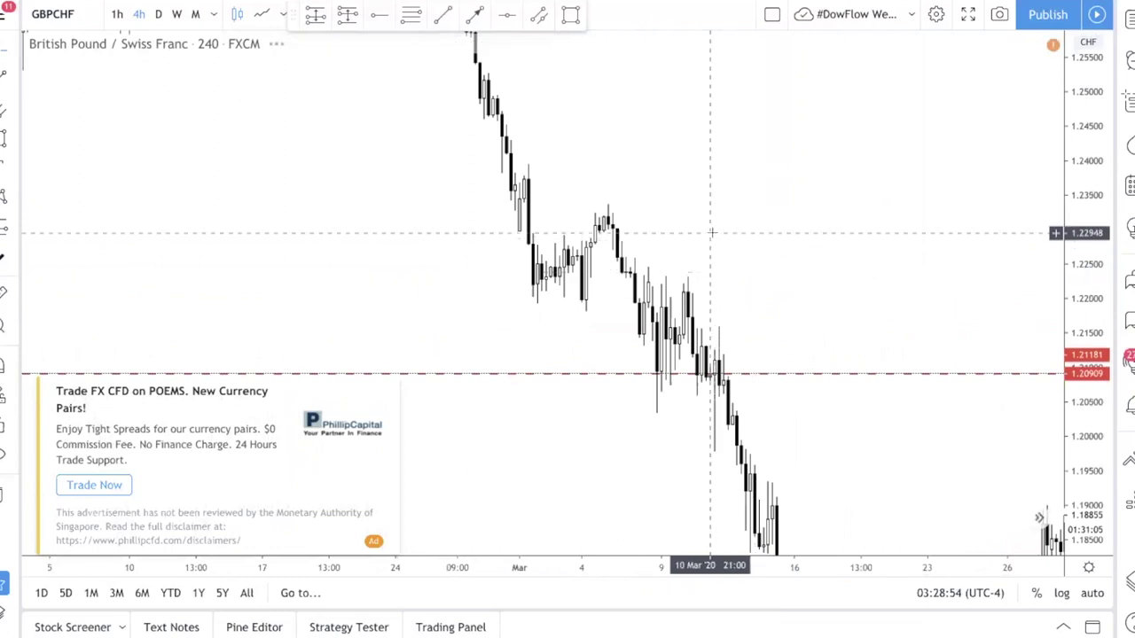
pyautogui.moveTo(664, 230); pyautogui.dragTo(766, 286)
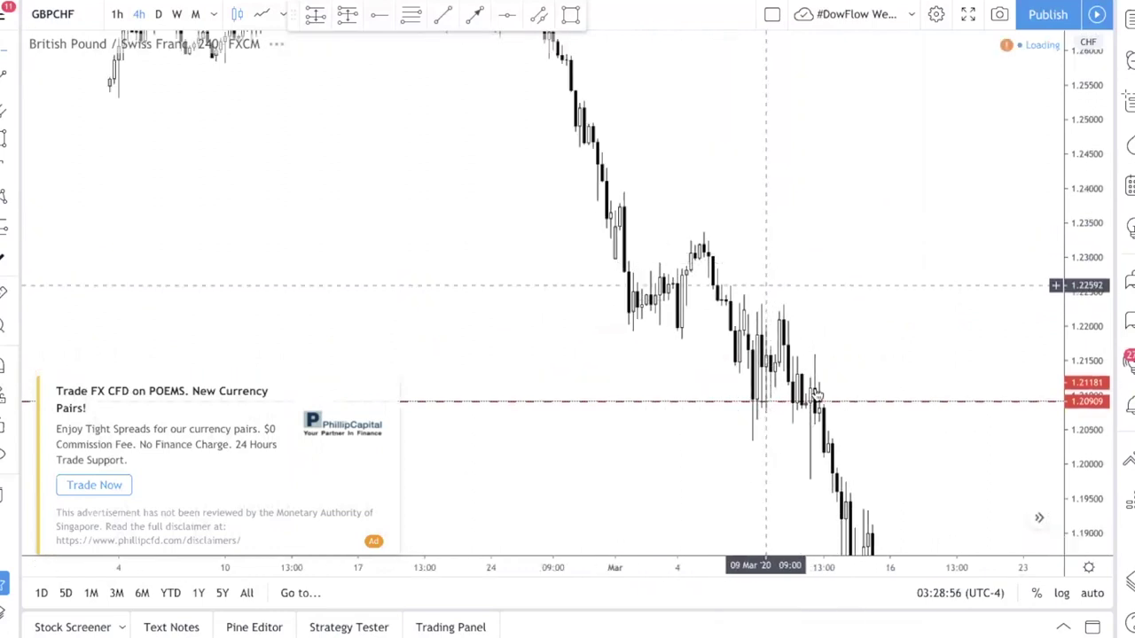
pyautogui.moveTo(818, 400); pyautogui.dragTo(778, 260)
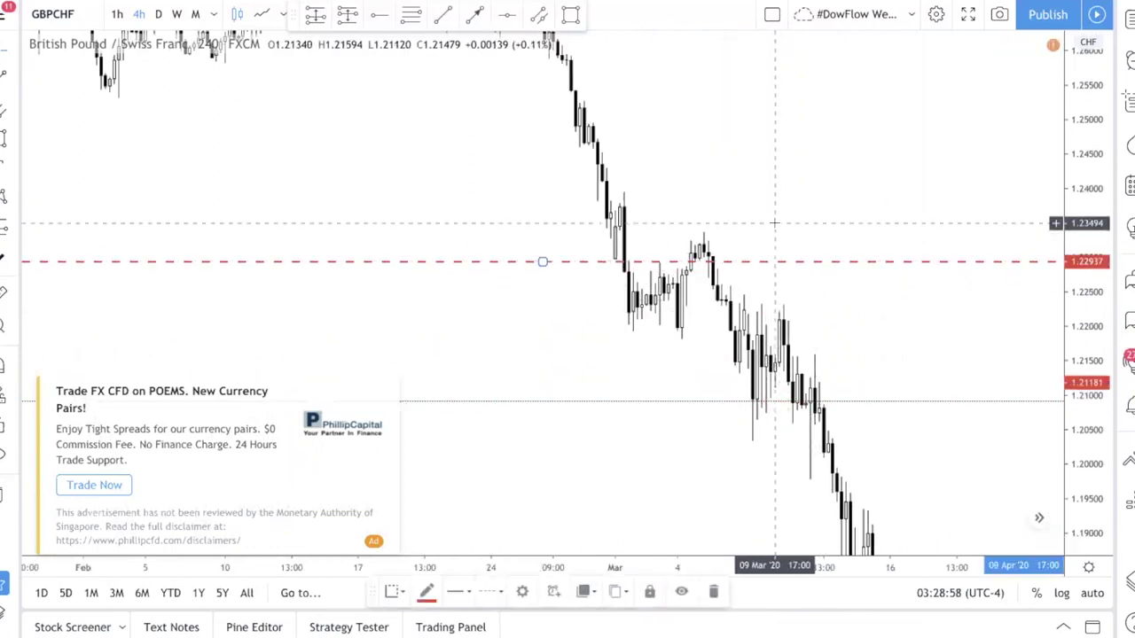
pyautogui.click(774, 224)
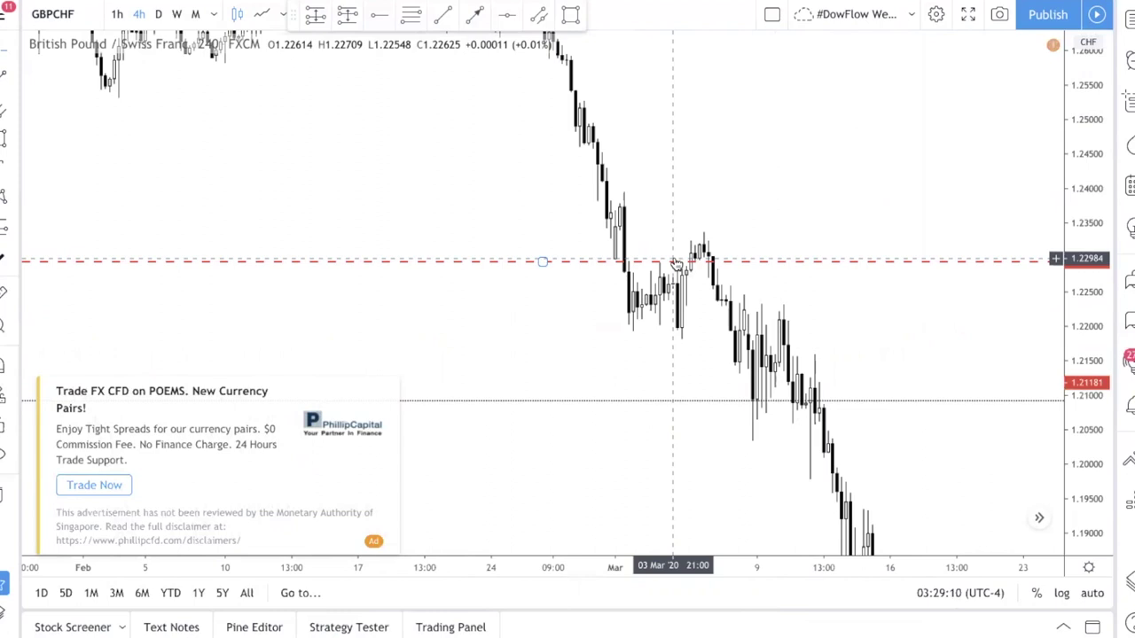
pyautogui.click(612, 264)
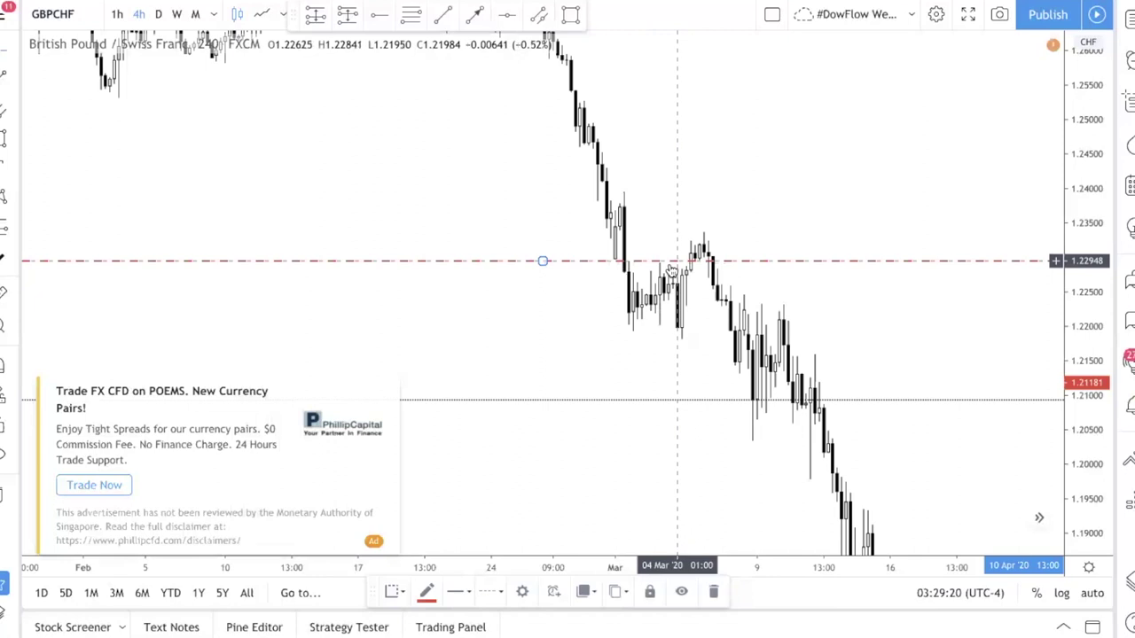
# Highlight the 4 to 5 March swing high with a rectangle from about 1.23351 down to 1.23019
pyautogui.click(4, 137)
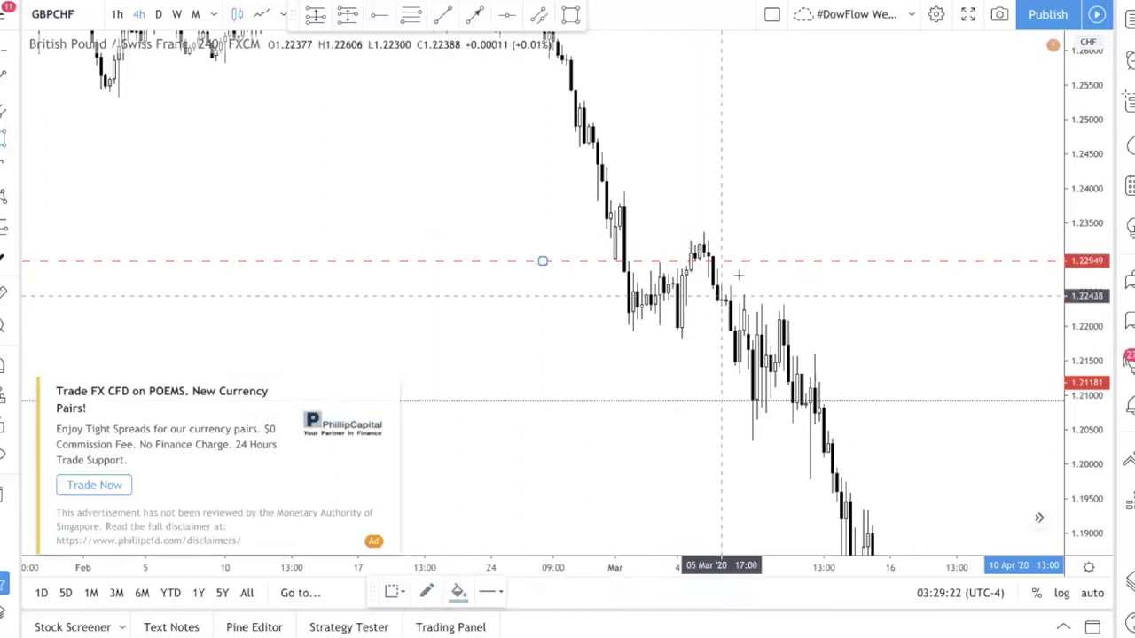
pyautogui.click(681, 233)
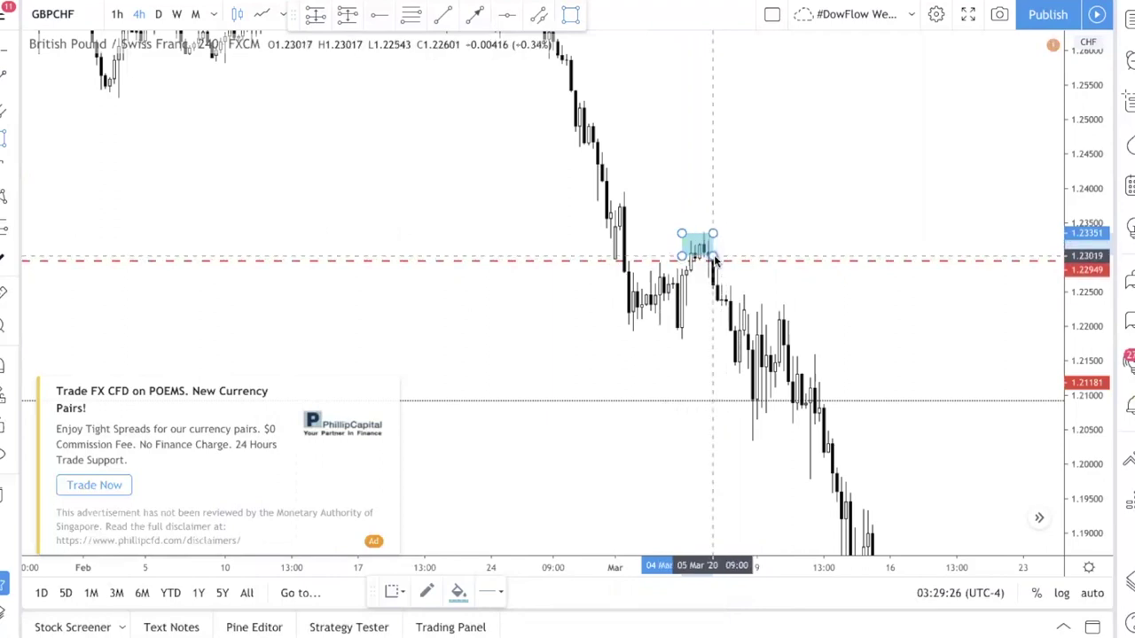
pyautogui.click(712, 256)
# Draw a rising trend line from about 1.22996 on 5 March to 1.24999 on 10 March and delete it
pyautogui.hotkey('alt', 't')
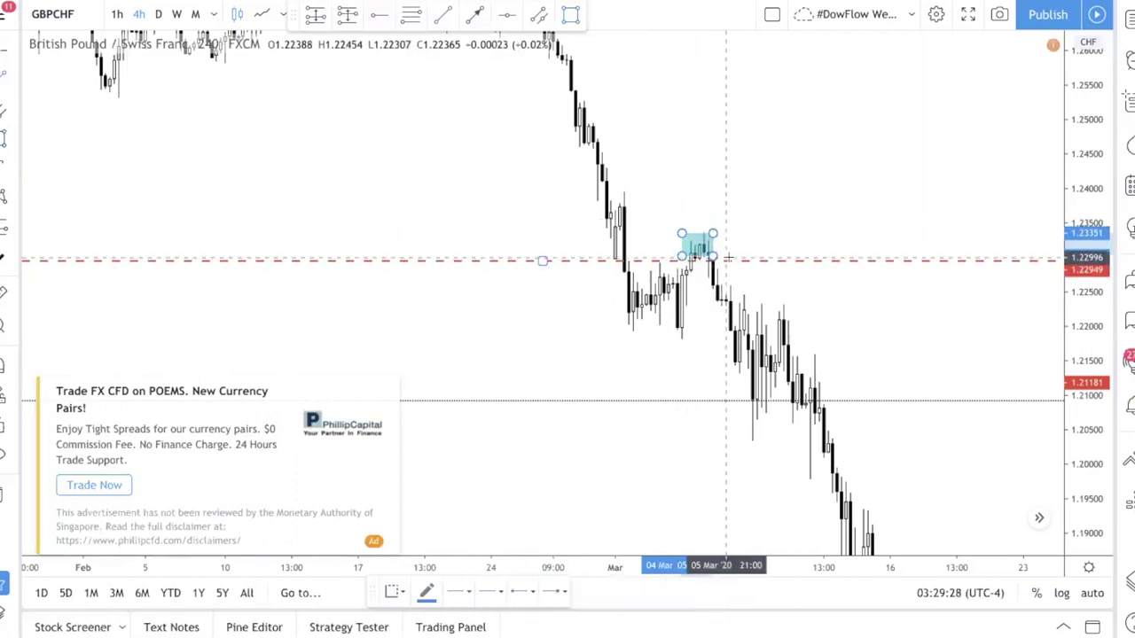
pyautogui.moveTo(726, 259); pyautogui.dragTo(801, 118)
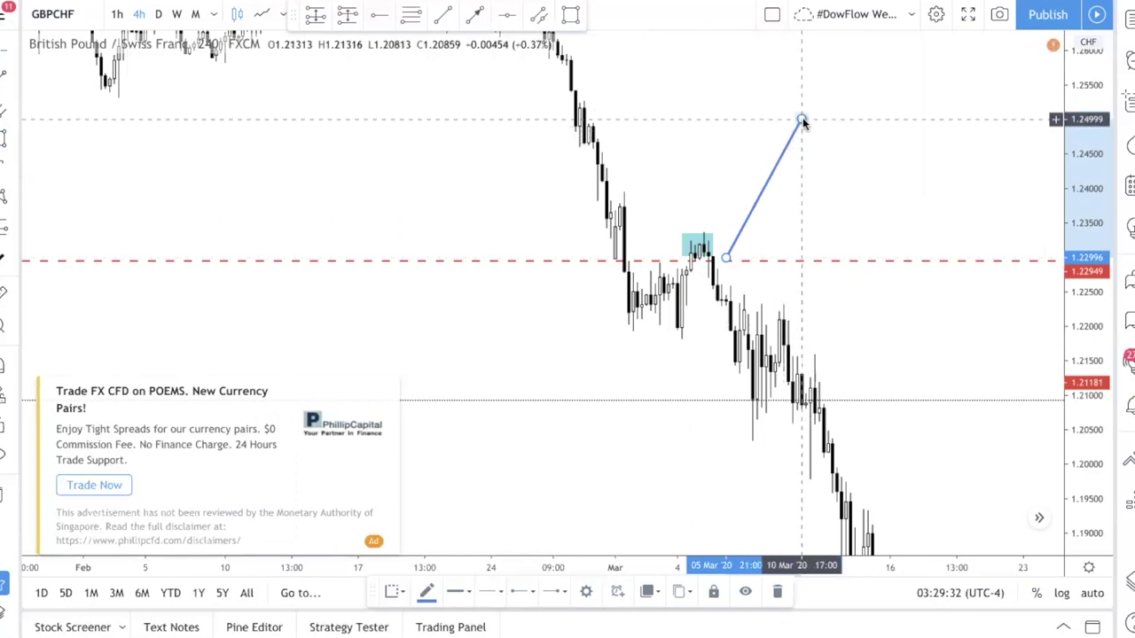
pyautogui.press('Delete')
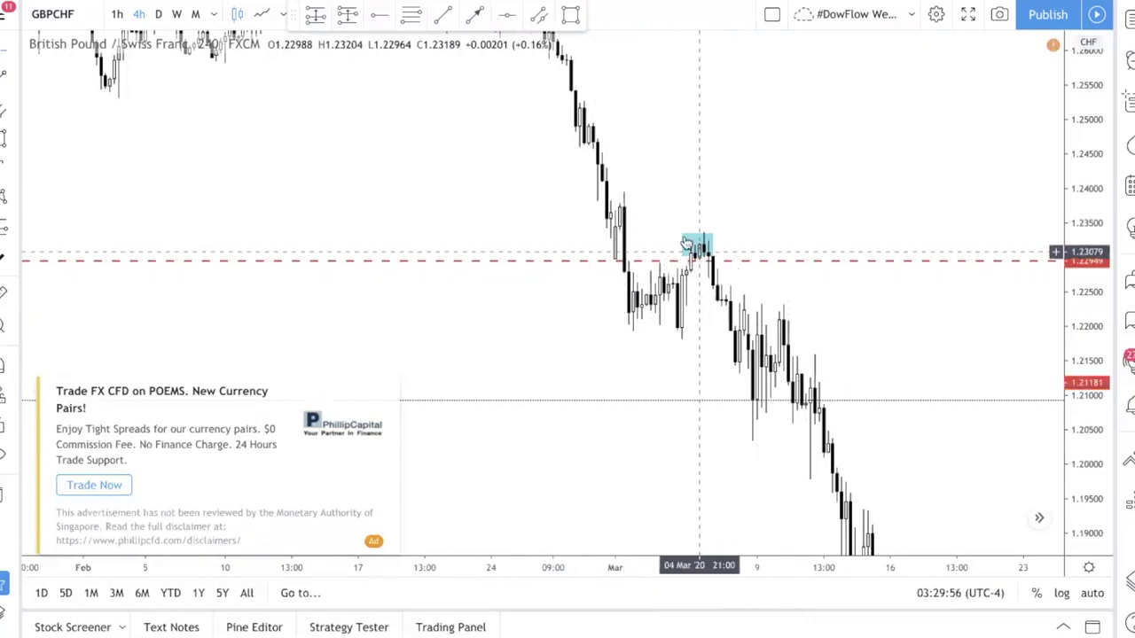
# Delete the highlight rectangle over the 4 to 5 March swing high
pyautogui.click(718, 260)
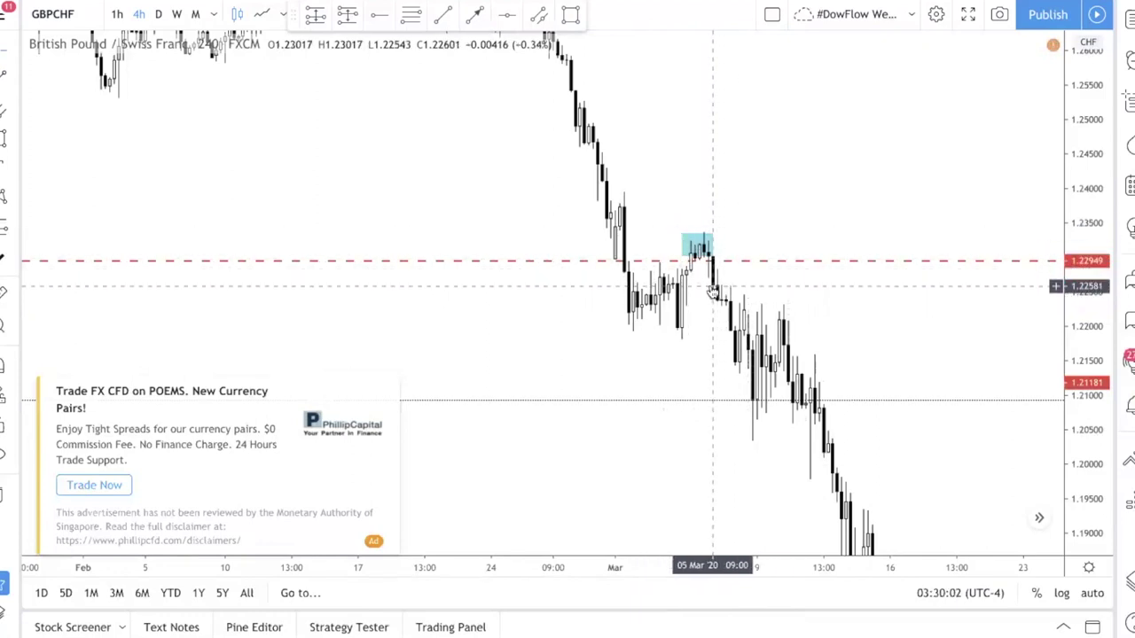
pyautogui.click(714, 238)
pyautogui.press('Delete')
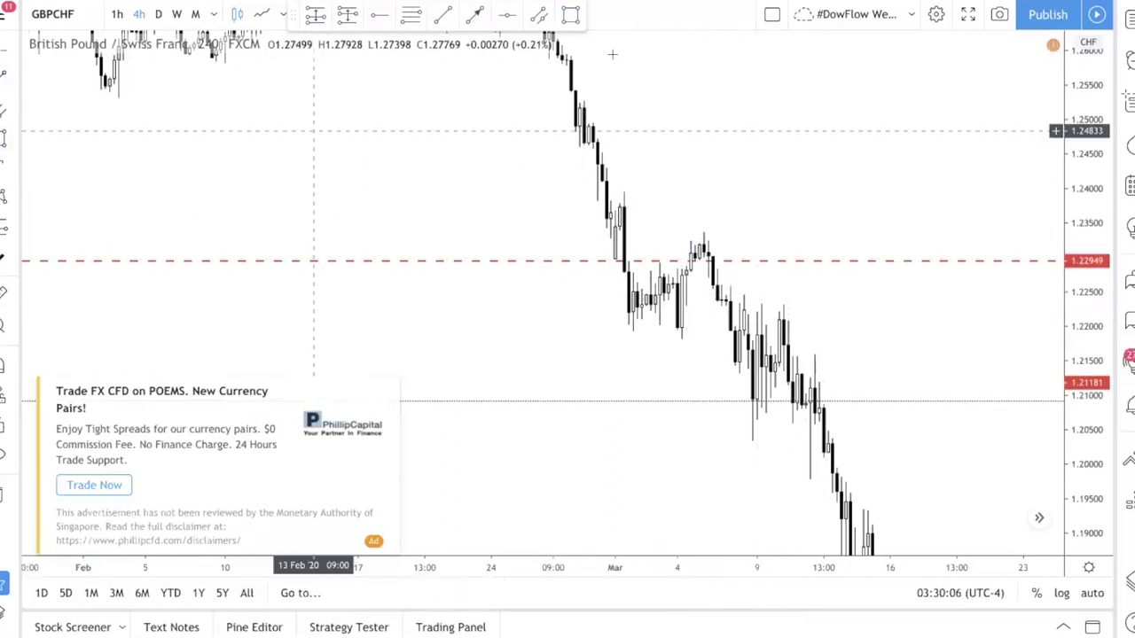
# Add a vertical line at the 5 March 2020 09:00 candle, just after the swing high
pyautogui.click(15, 80)
pyautogui.click(64, 248)
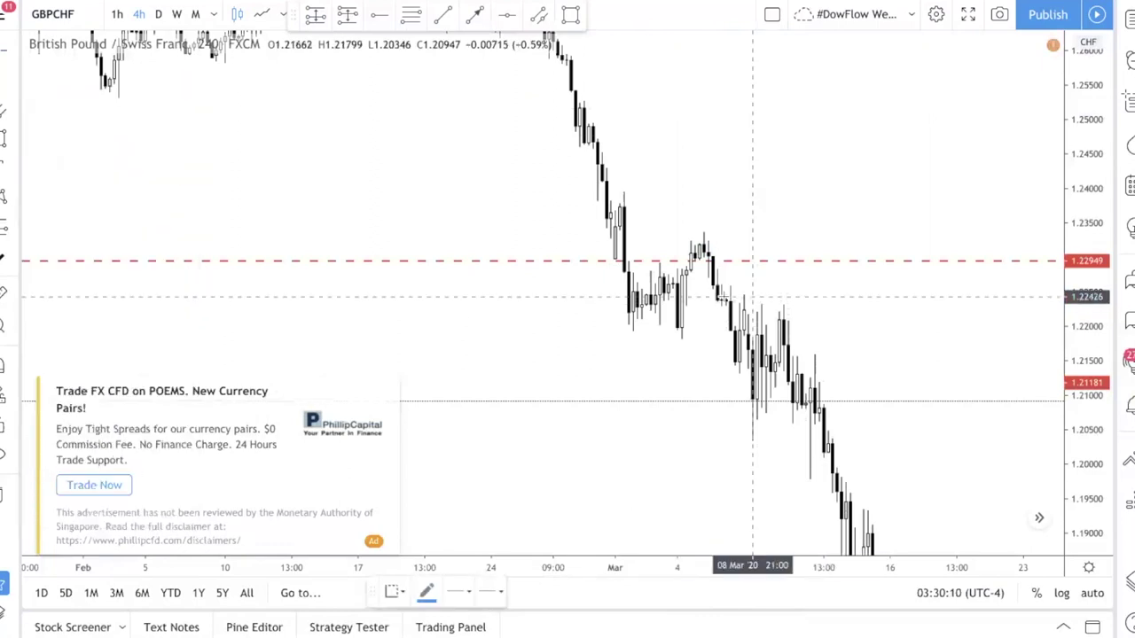
pyautogui.click(712, 296)
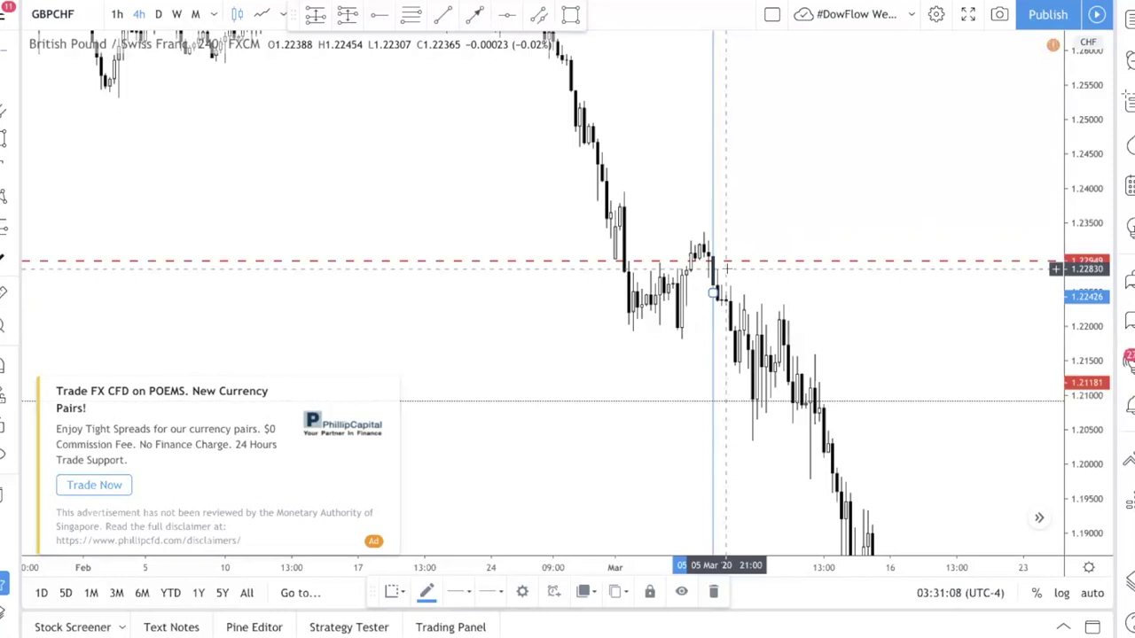
# Draw a tall highlight rectangle over the 4 to 5 March rise, from about 1.23399 to 1.21869, and delete it
pyautogui.scroll(1, 714, 328)
pyautogui.hotkey('alt', 'f')
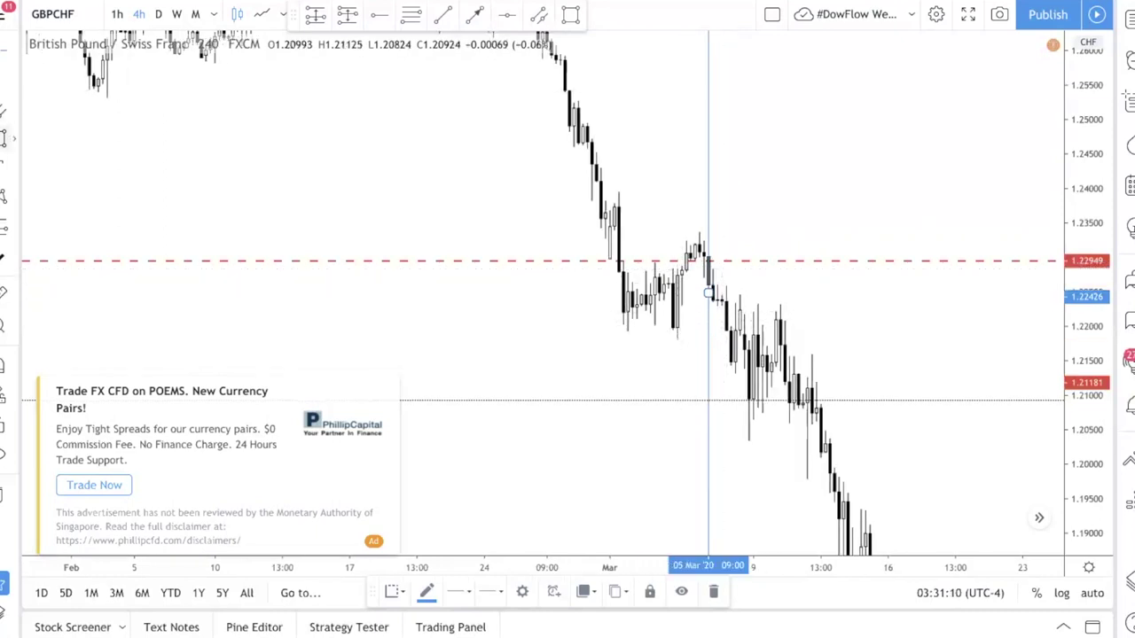
pyautogui.click(700, 230)
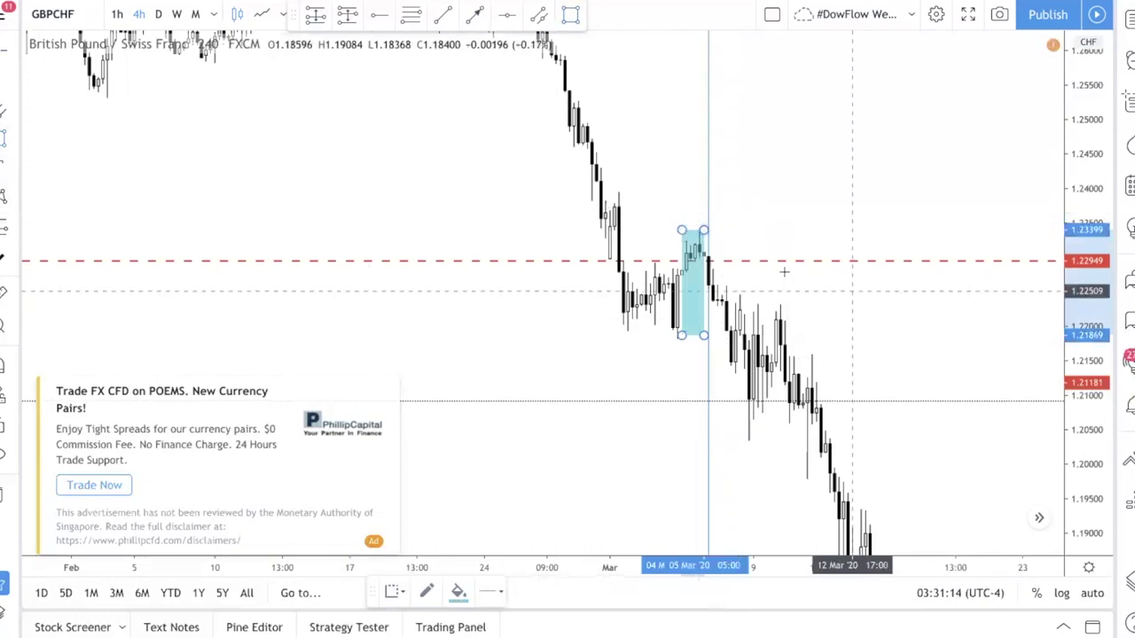
pyautogui.click(708, 264)
pyautogui.press('Escape')
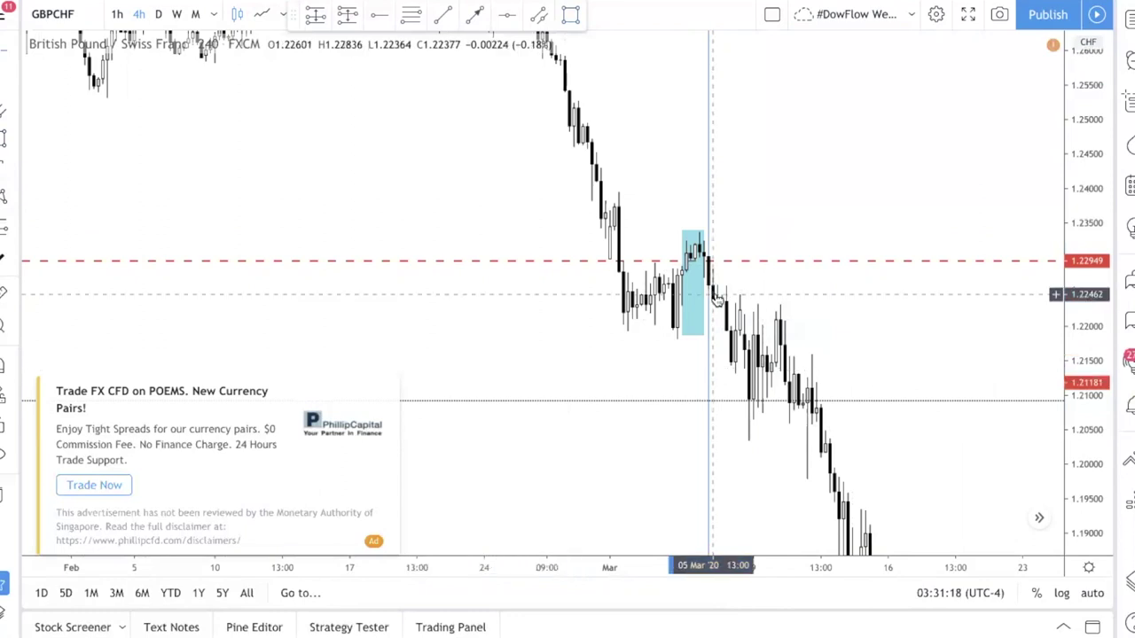
pyautogui.click(687, 340)
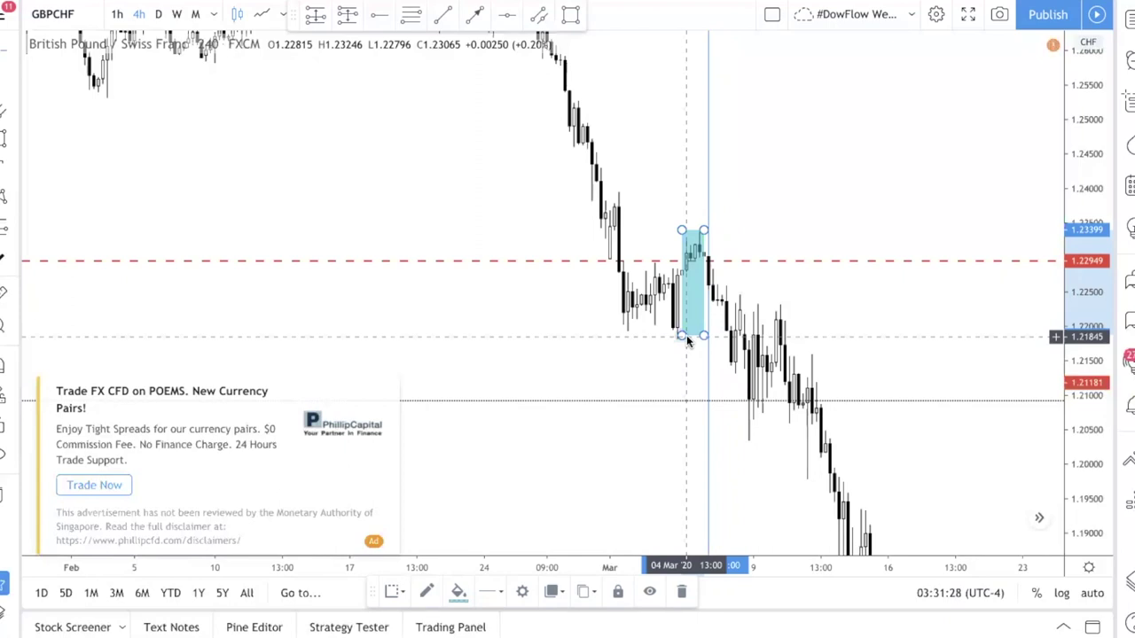
pyautogui.press('Delete')
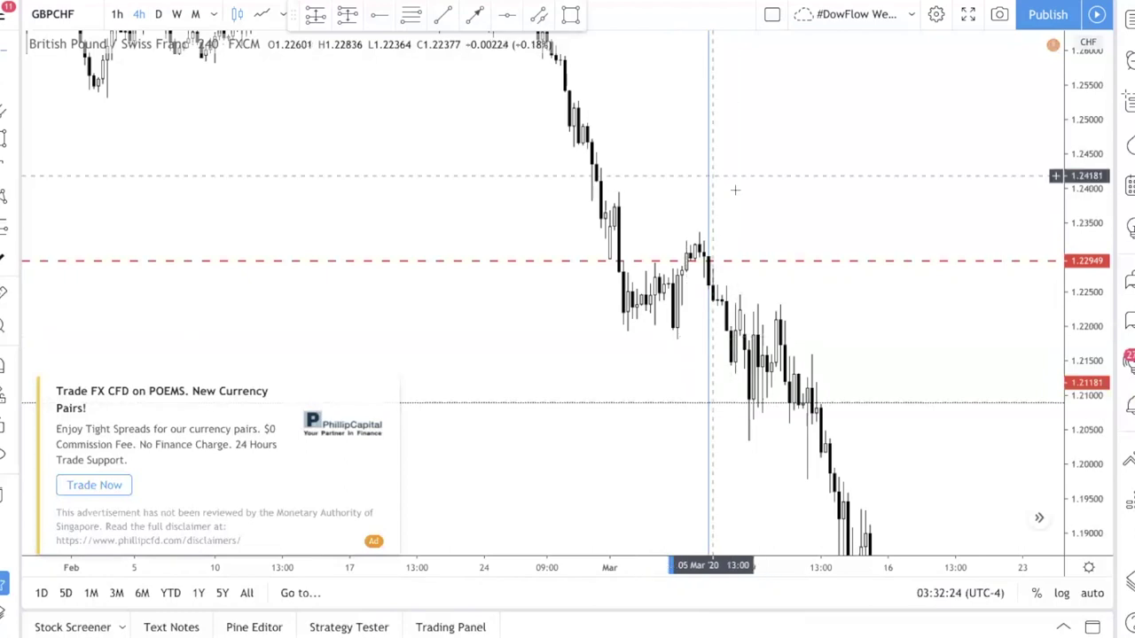
# Examine the 1.22949 level on the daily chart around July 2019, and return to the latest candles on the 4-hour chart
pyautogui.click(158, 15)
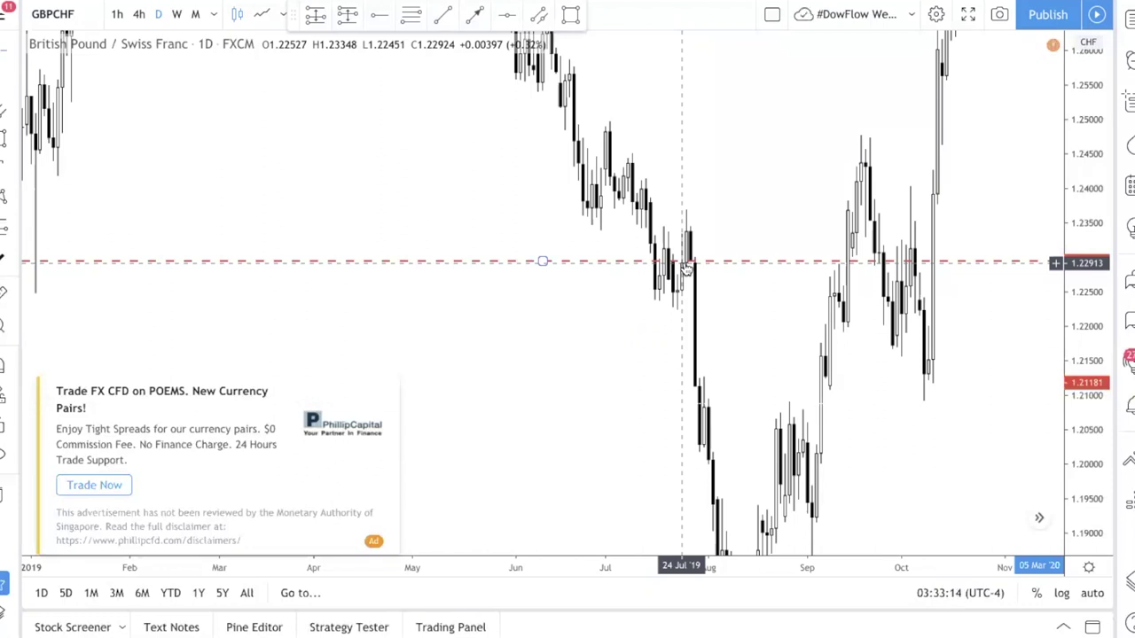
pyautogui.moveTo(1013, 205); pyautogui.dragTo(860, 222)
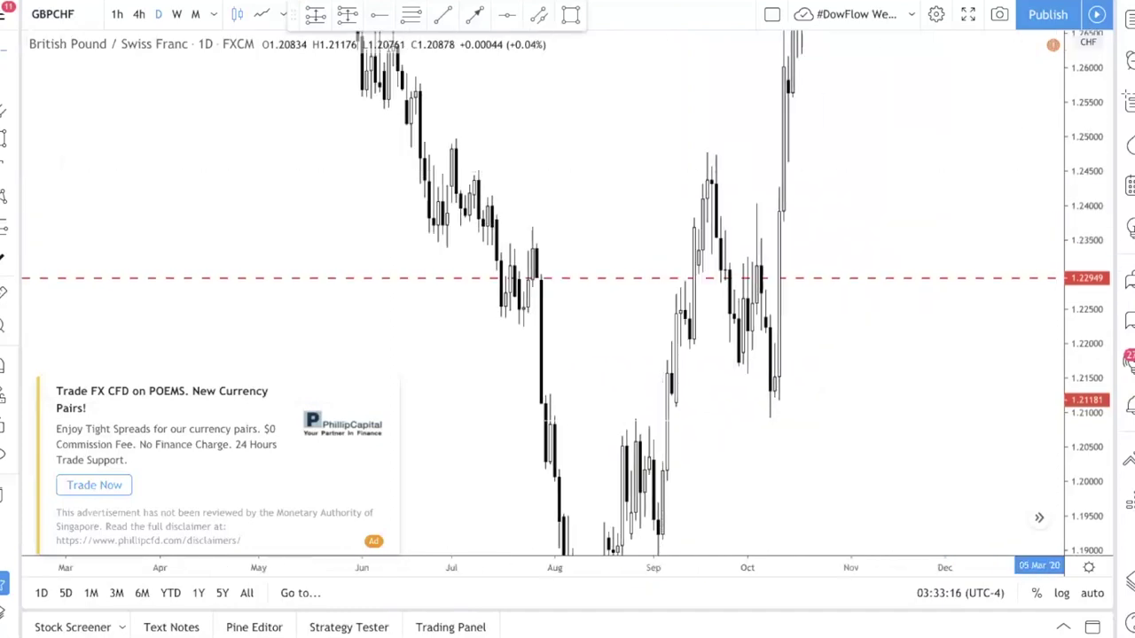
pyautogui.click(138, 14)
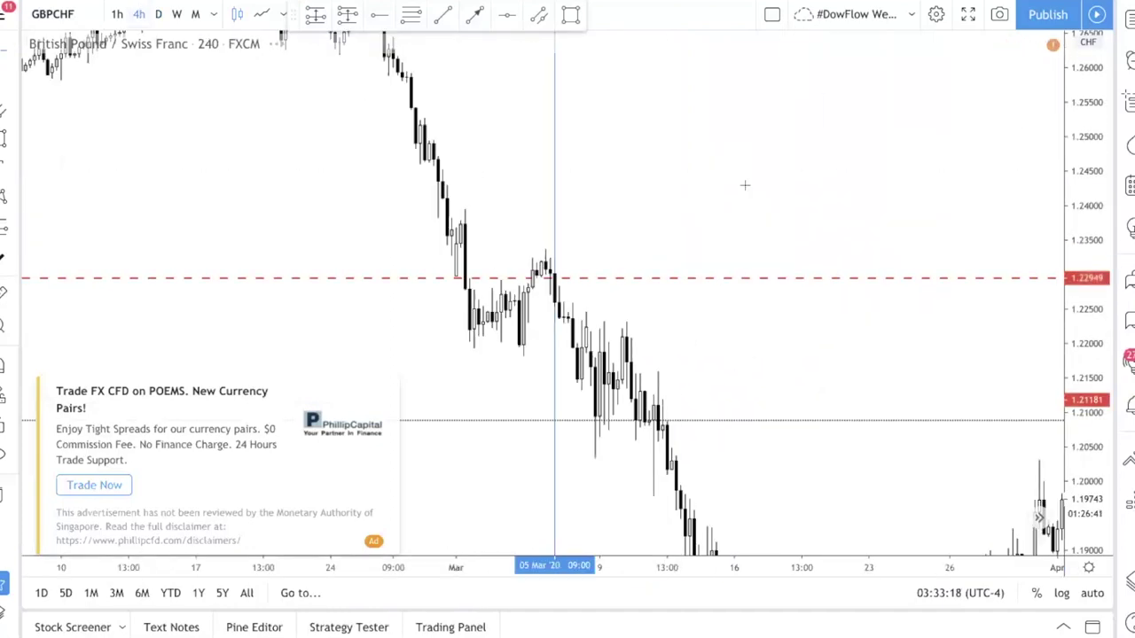
pyautogui.hscroll(10, 745, 184)
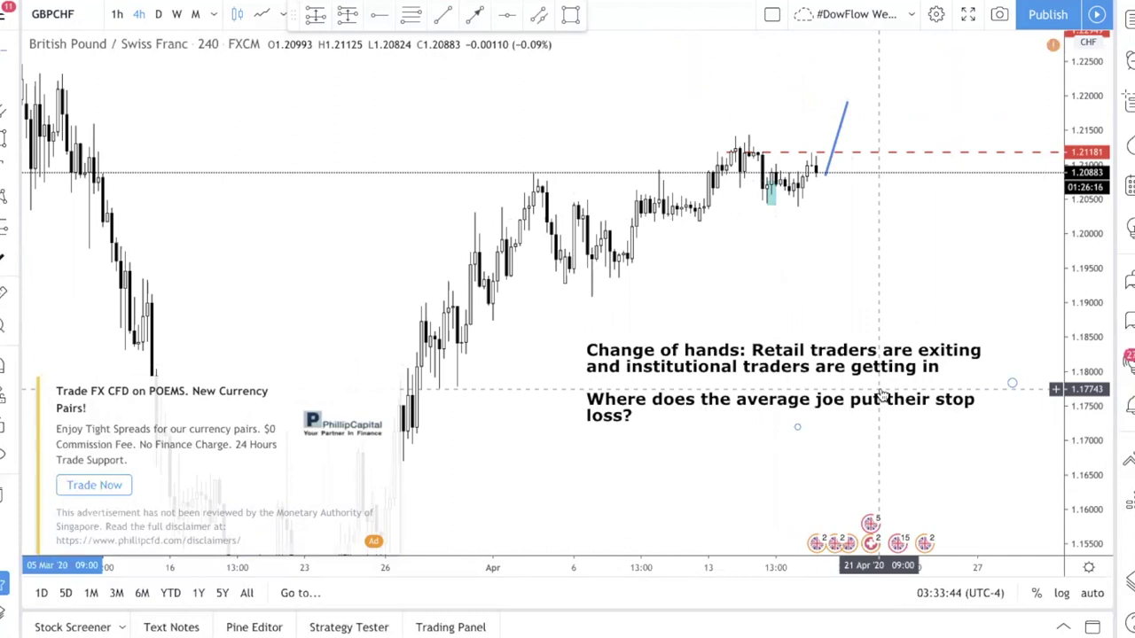
pyautogui.click(615, 183)
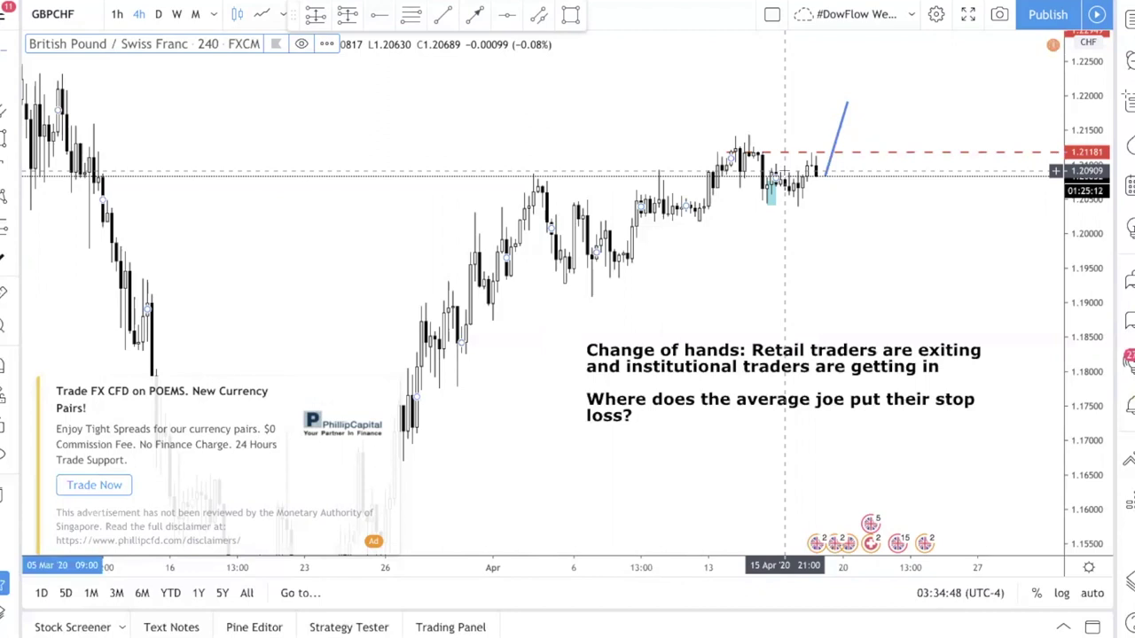
pyautogui.hotkey('ctrl', 'shift', 'b')
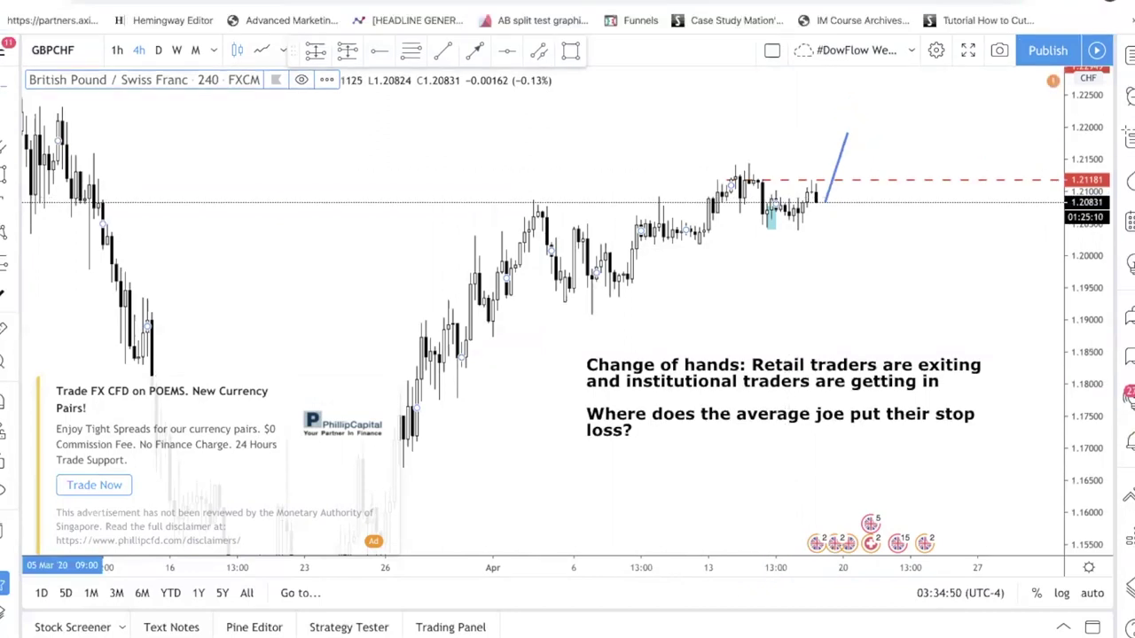
pyautogui.hotkey('ctrl', 'shift', 'b')
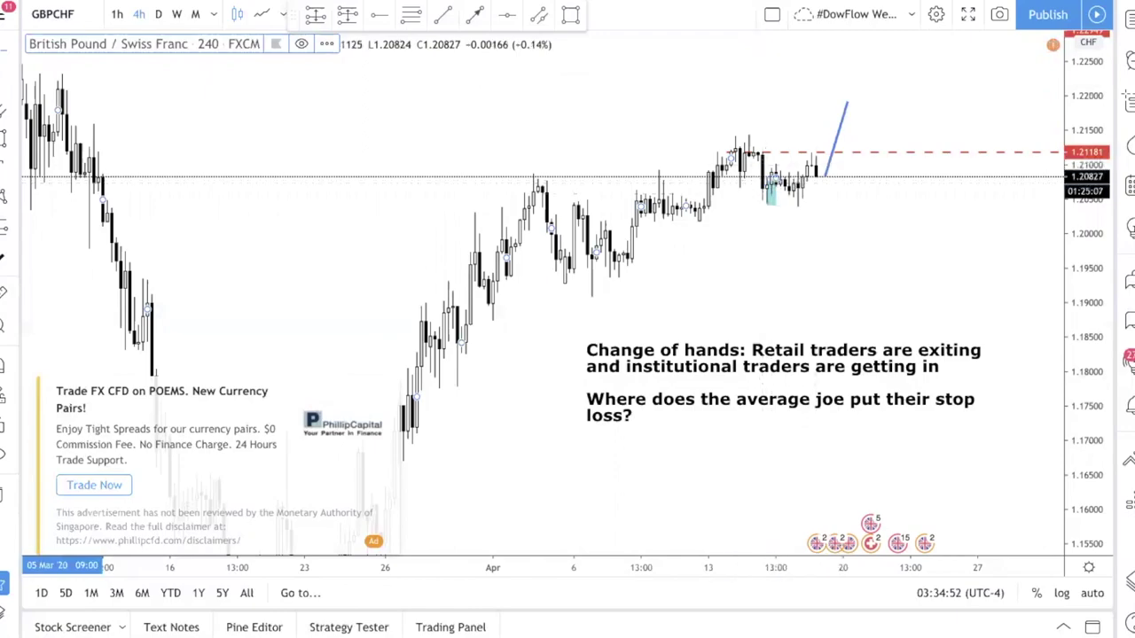